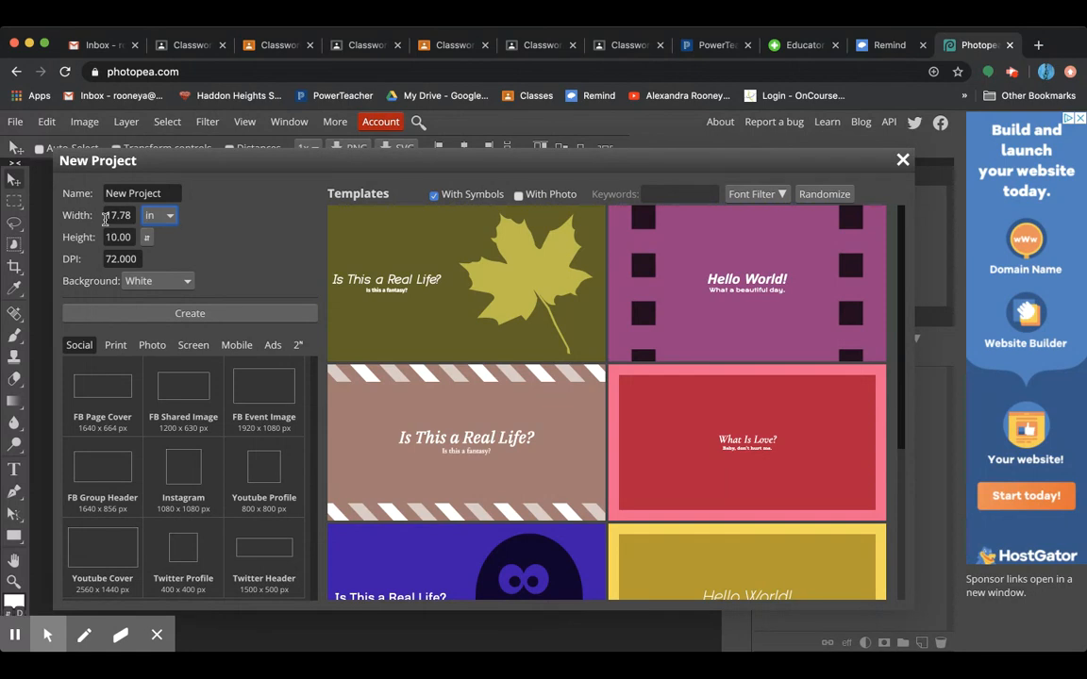
Step: Create a new project 7 in wide and 5 in high with a transparent background
double_click(114, 218)
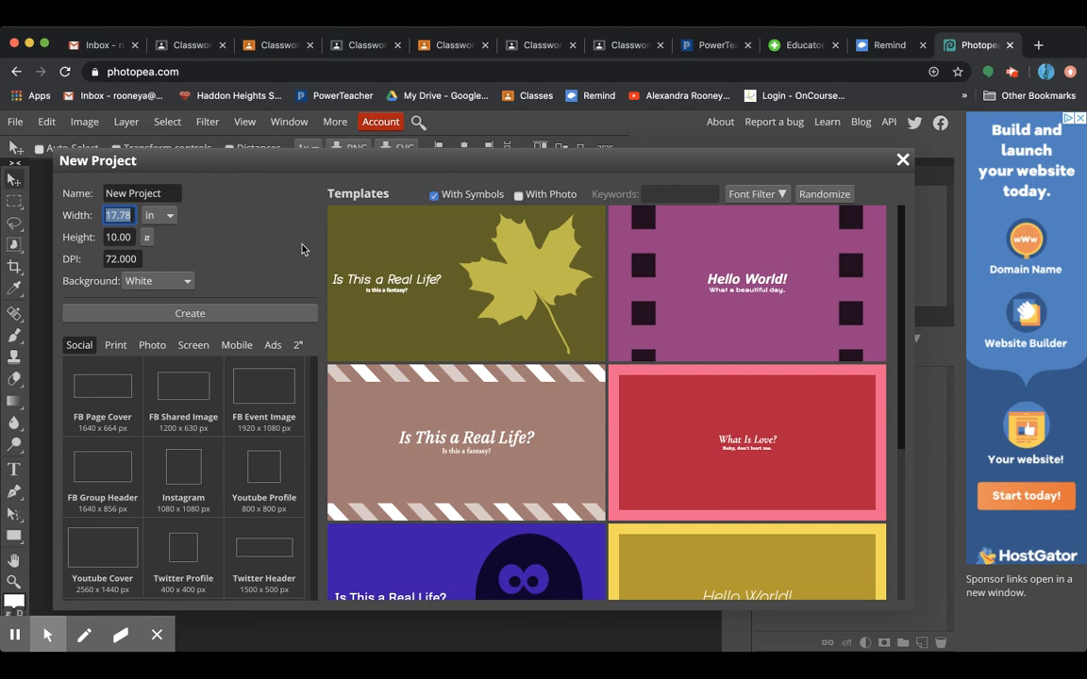
text(7)
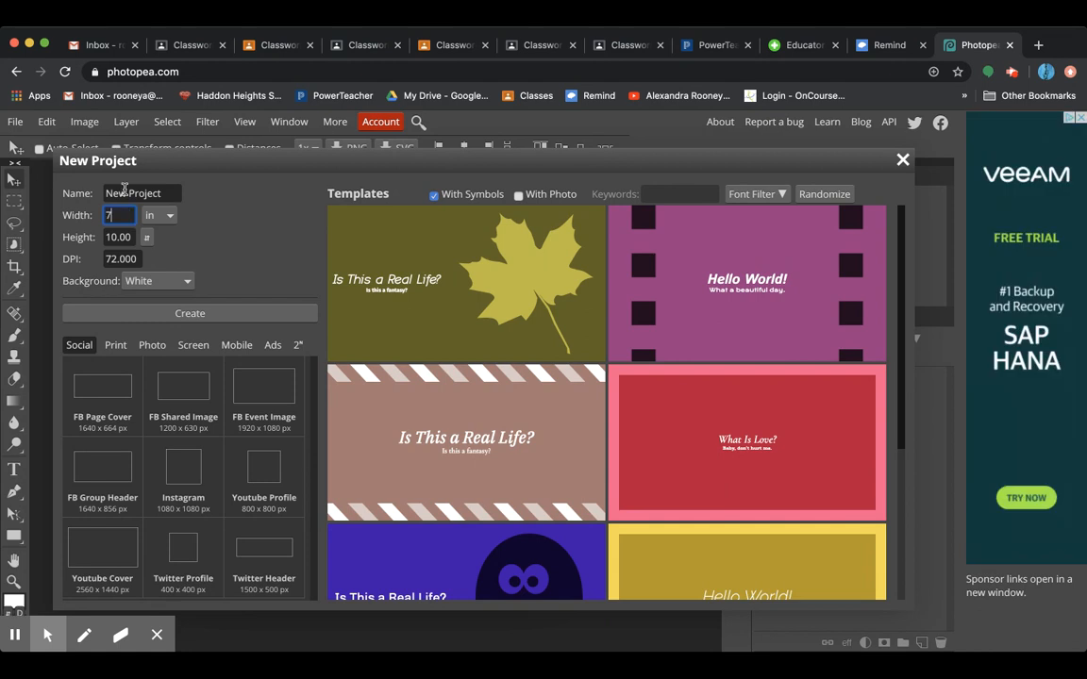
click(115, 237)
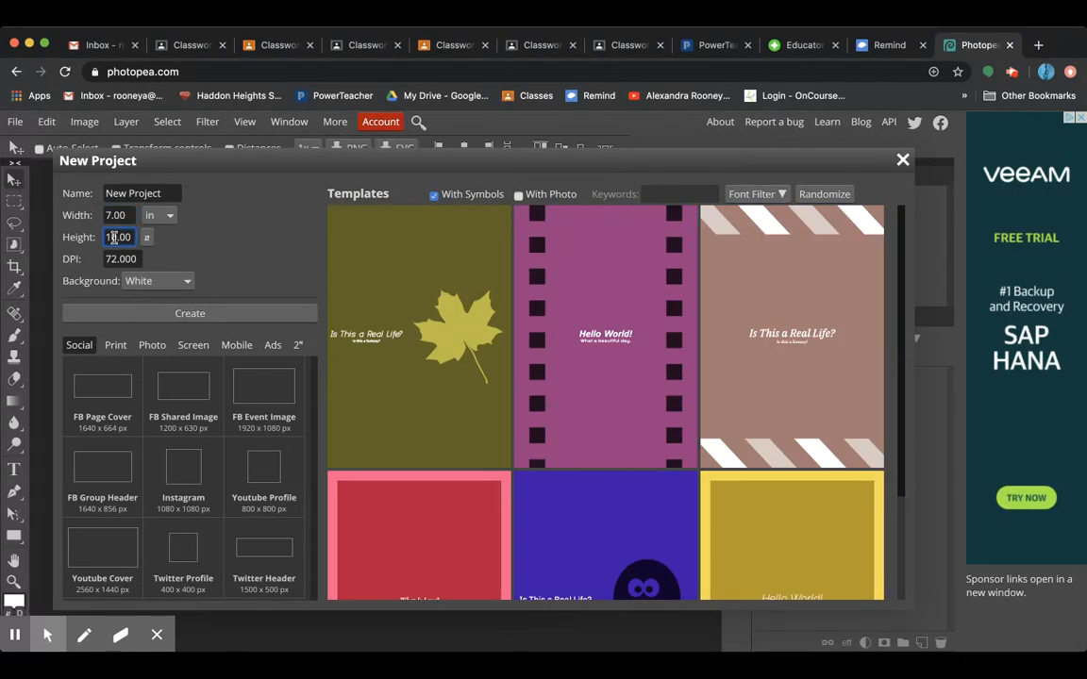
double_click(114, 237)
text(7)
click(159, 283)
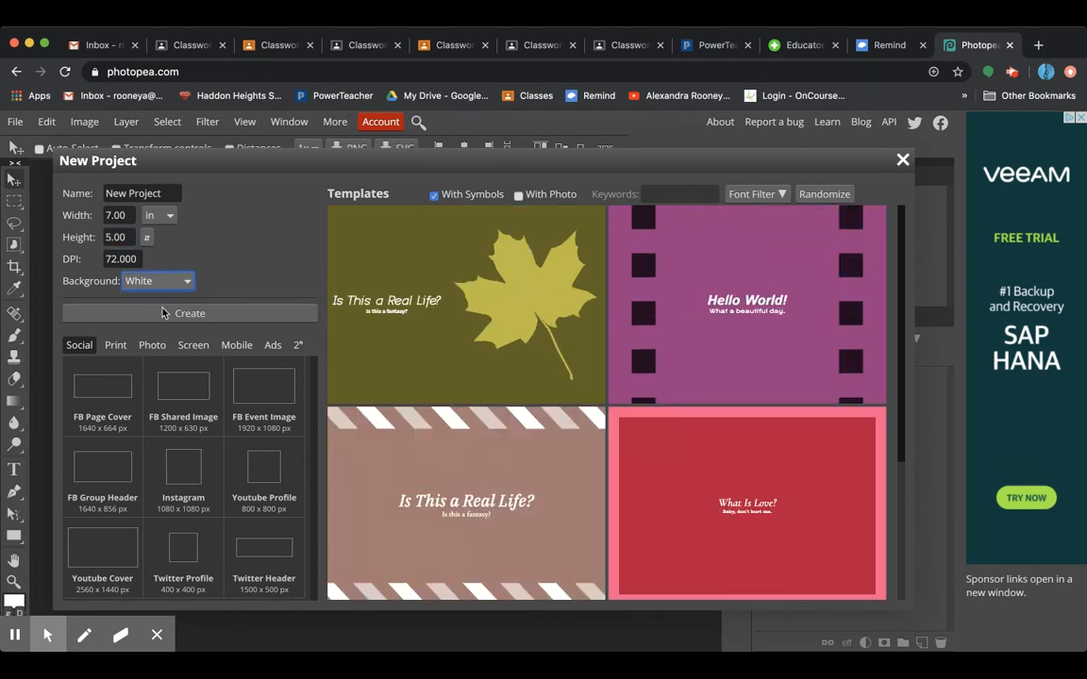
click(158, 297)
click(196, 323)
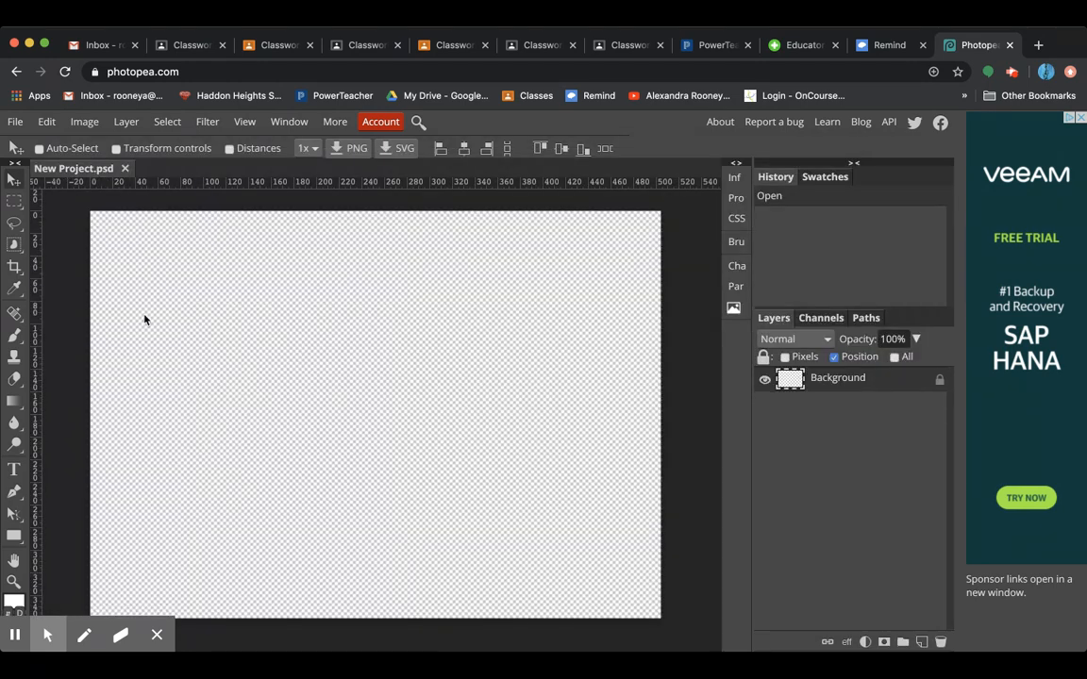
Step: Fill the whole background with a dark purple using the Paint Bucket tool
right_click(13, 403)
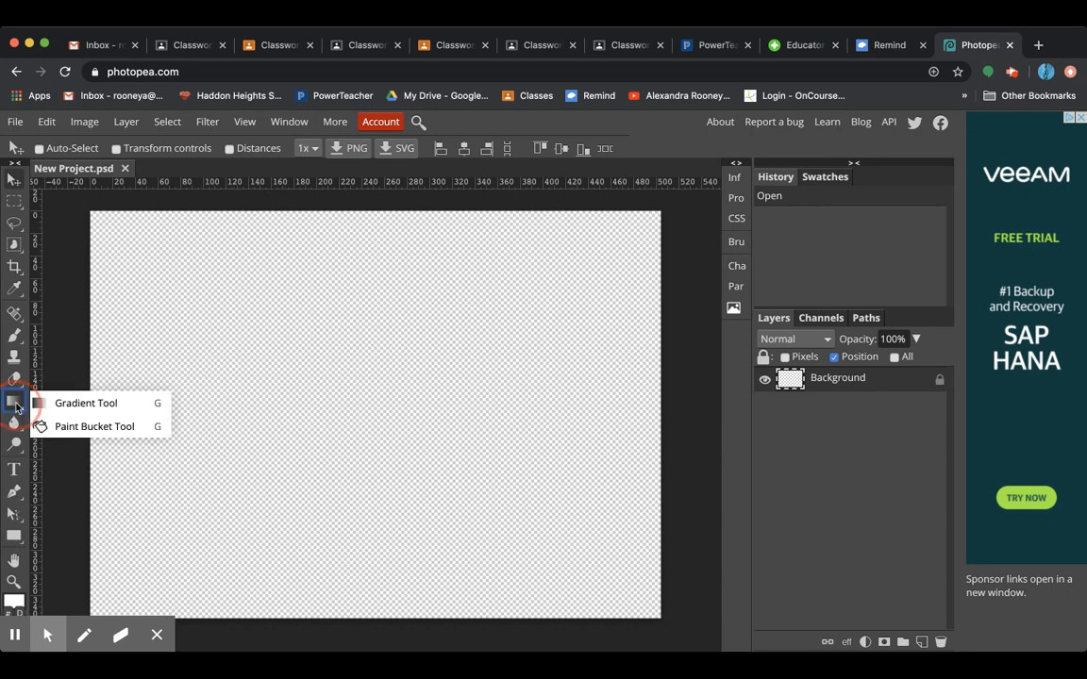
click(73, 426)
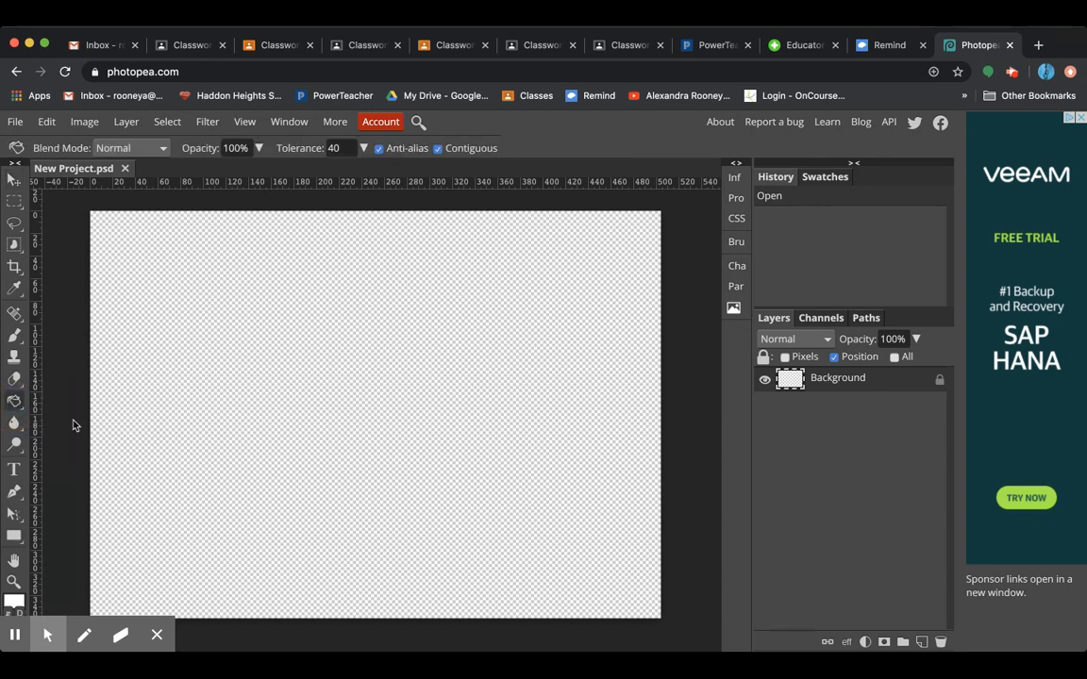
click(13, 600)
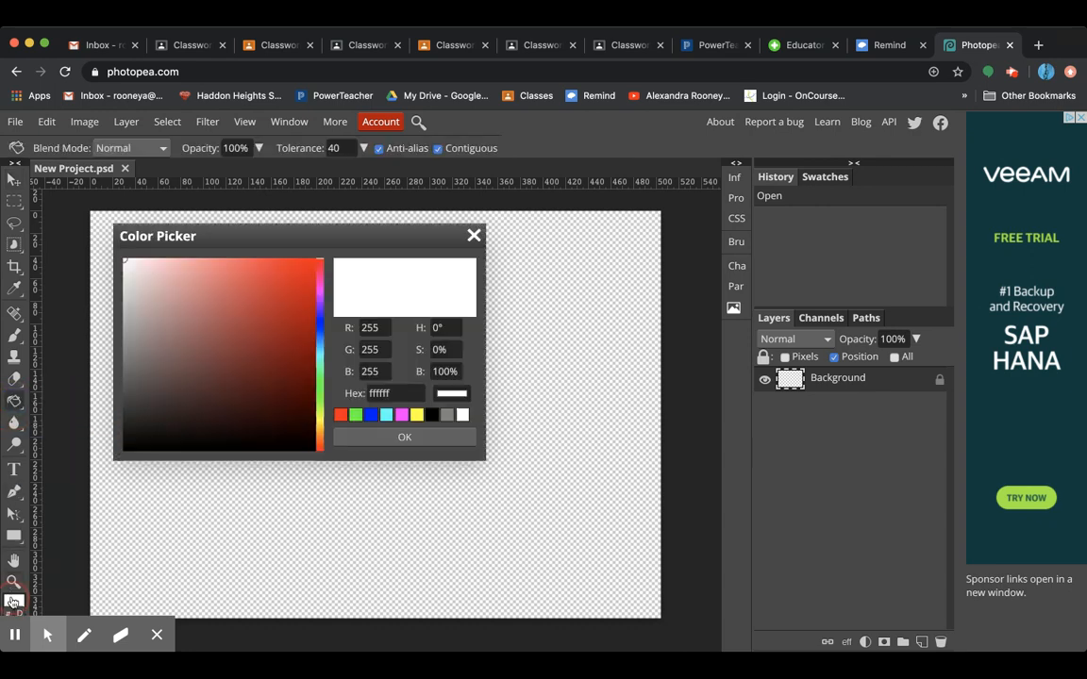
click(244, 288)
click(275, 387)
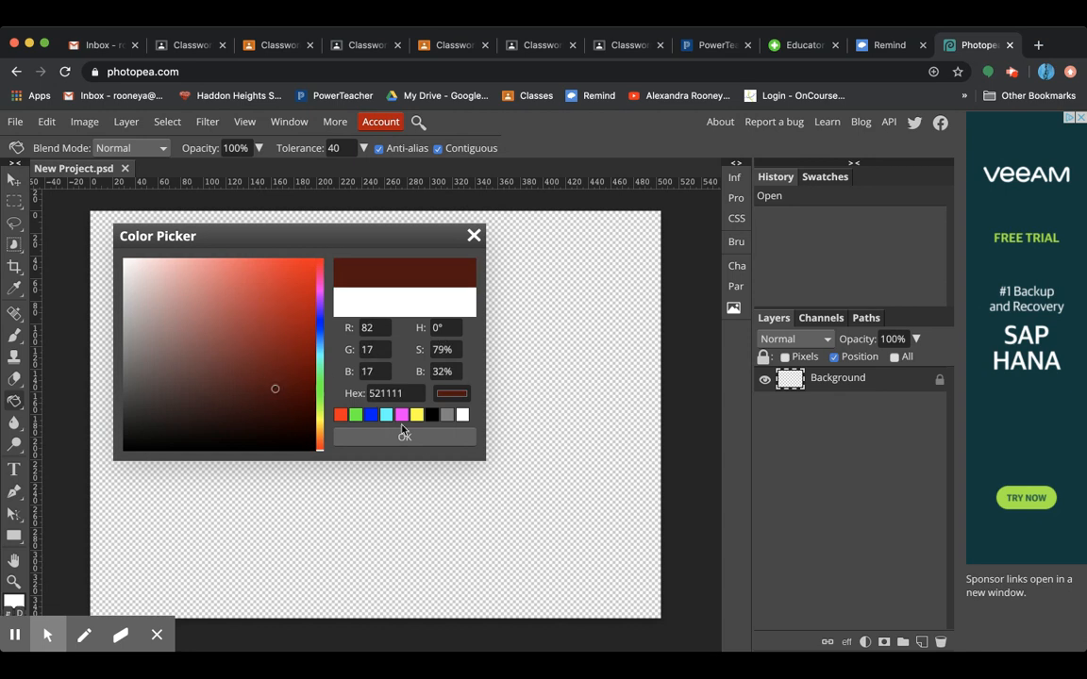
click(319, 421)
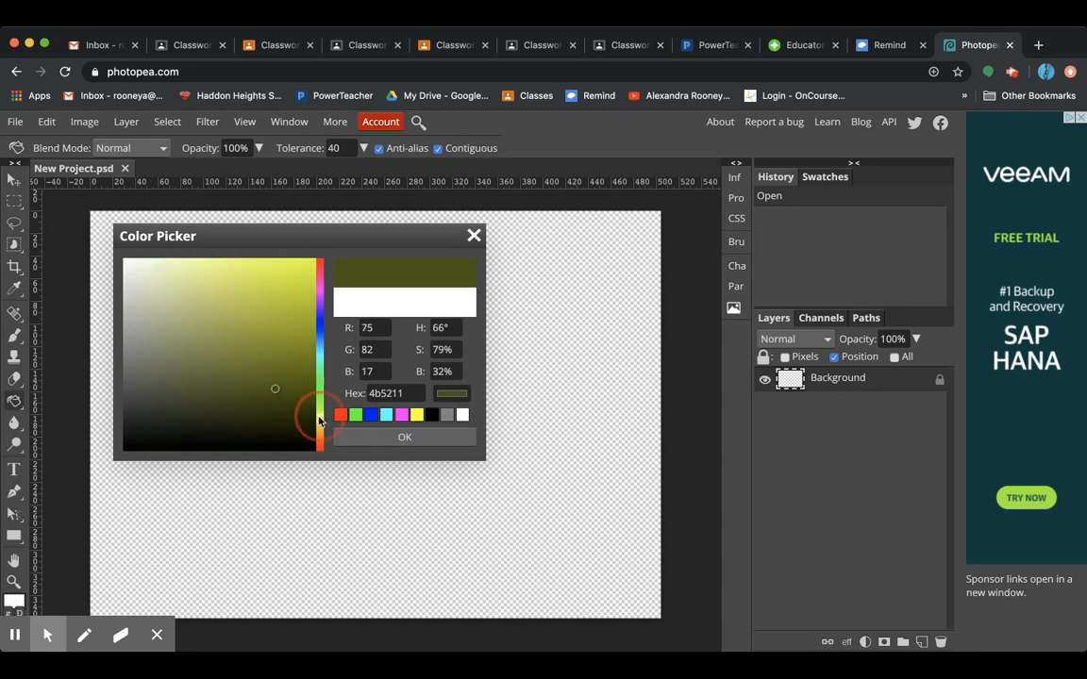
drag(319, 421, 265, 404)
click(361, 440)
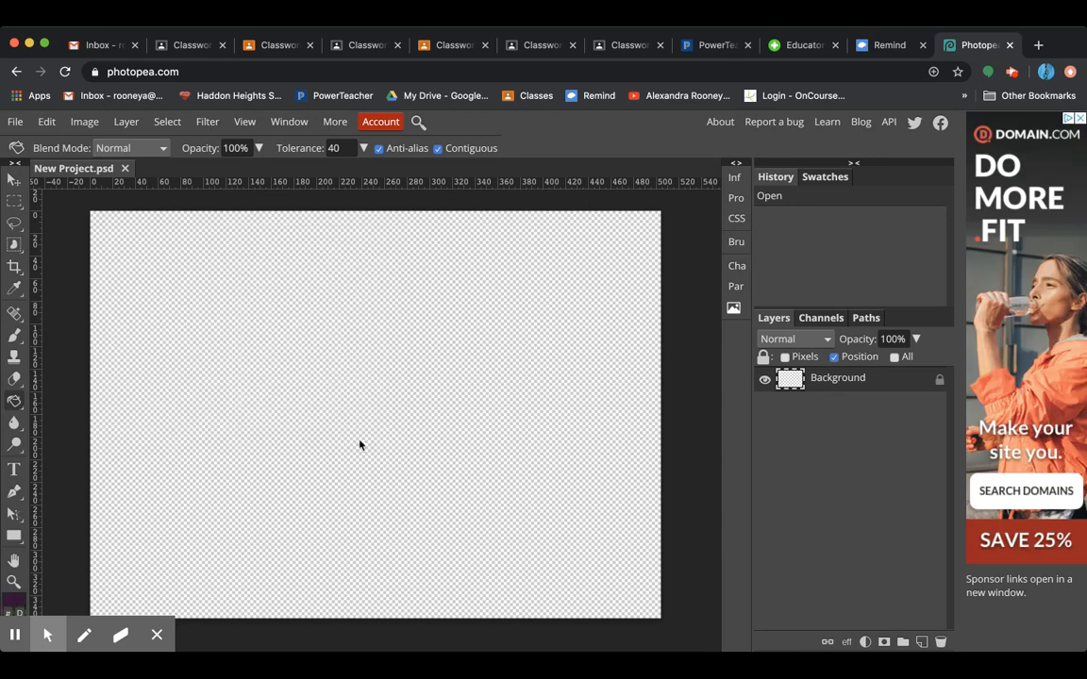
click(343, 304)
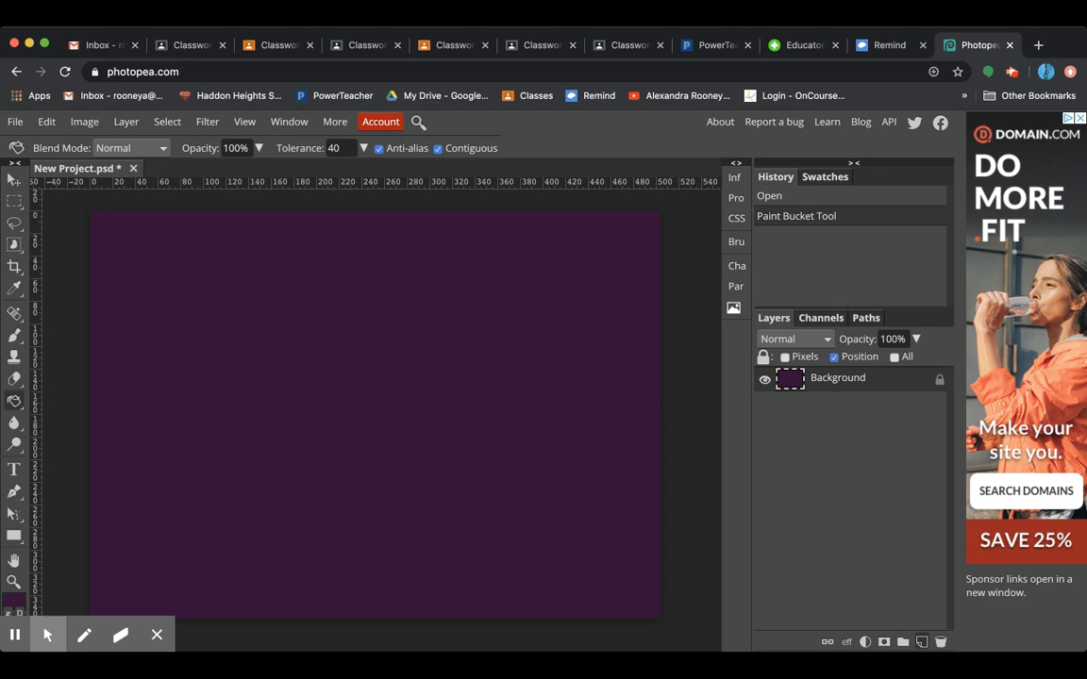
Step: Add a new layer and set the Ellipse shape's fill to the tan gold colour a48c47
click(922, 642)
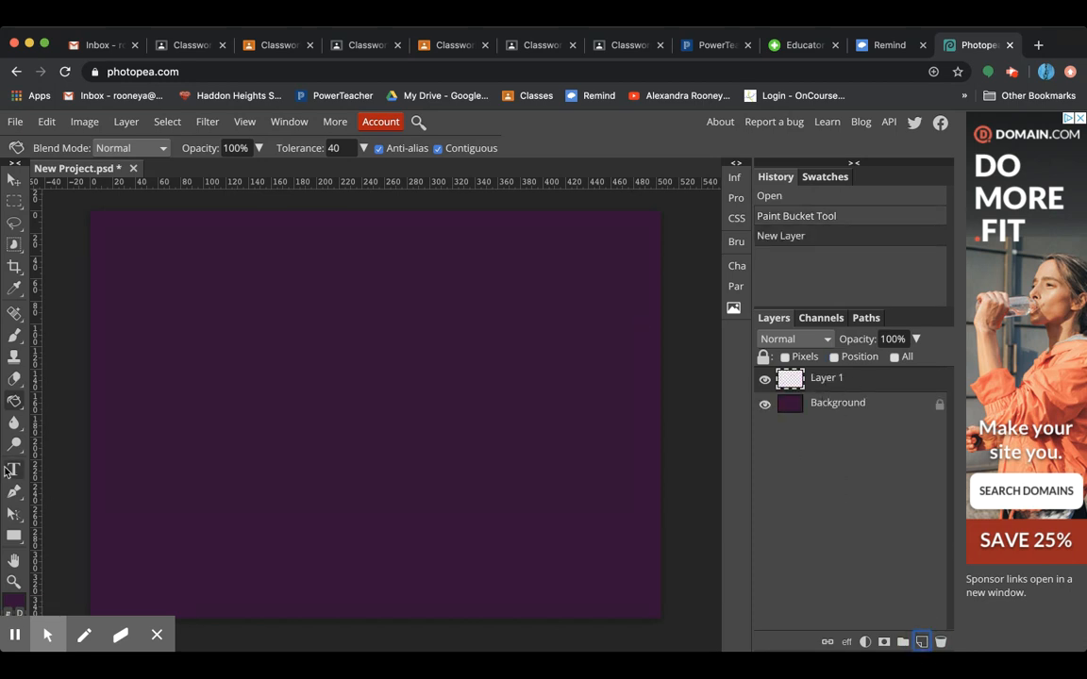
drag(14, 540, 67, 566)
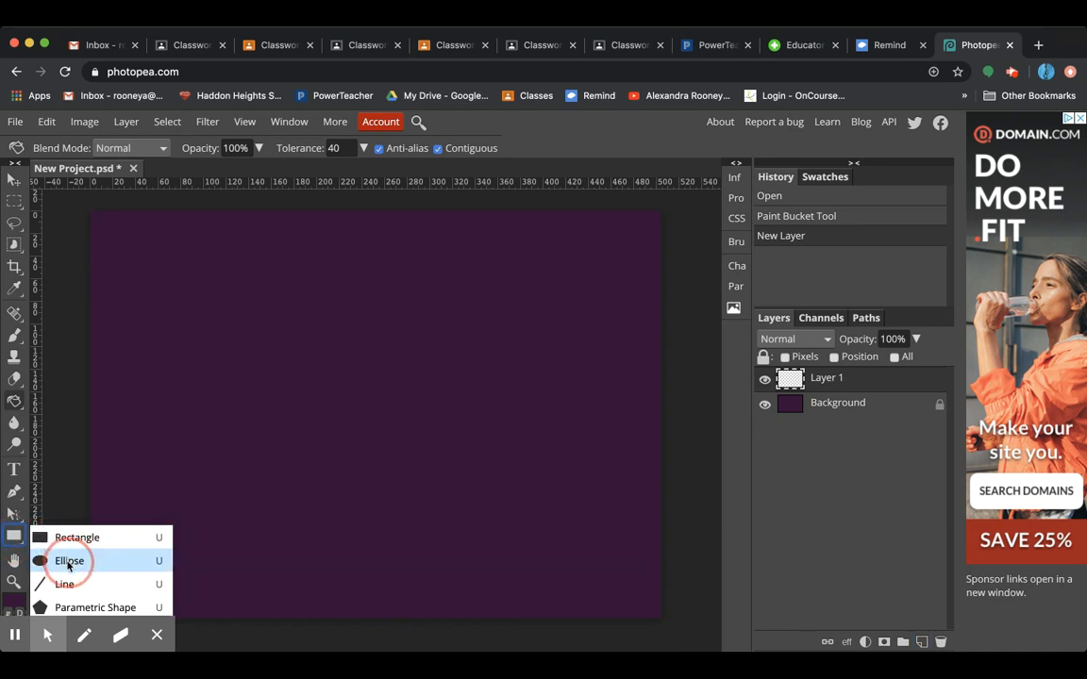
click(68, 565)
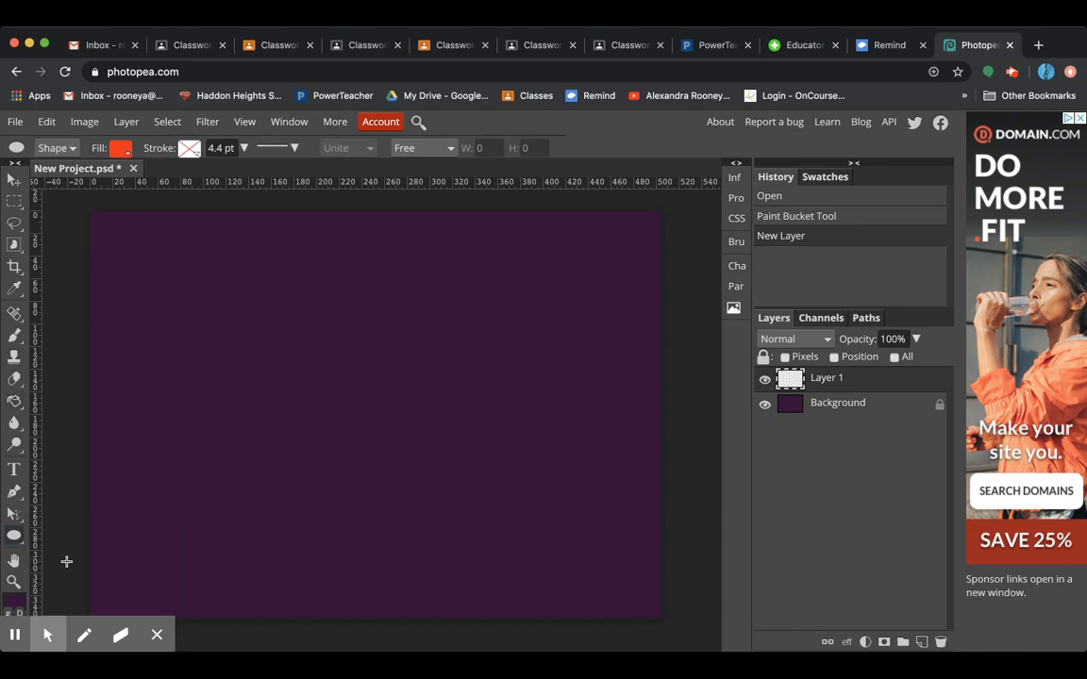
click(124, 152)
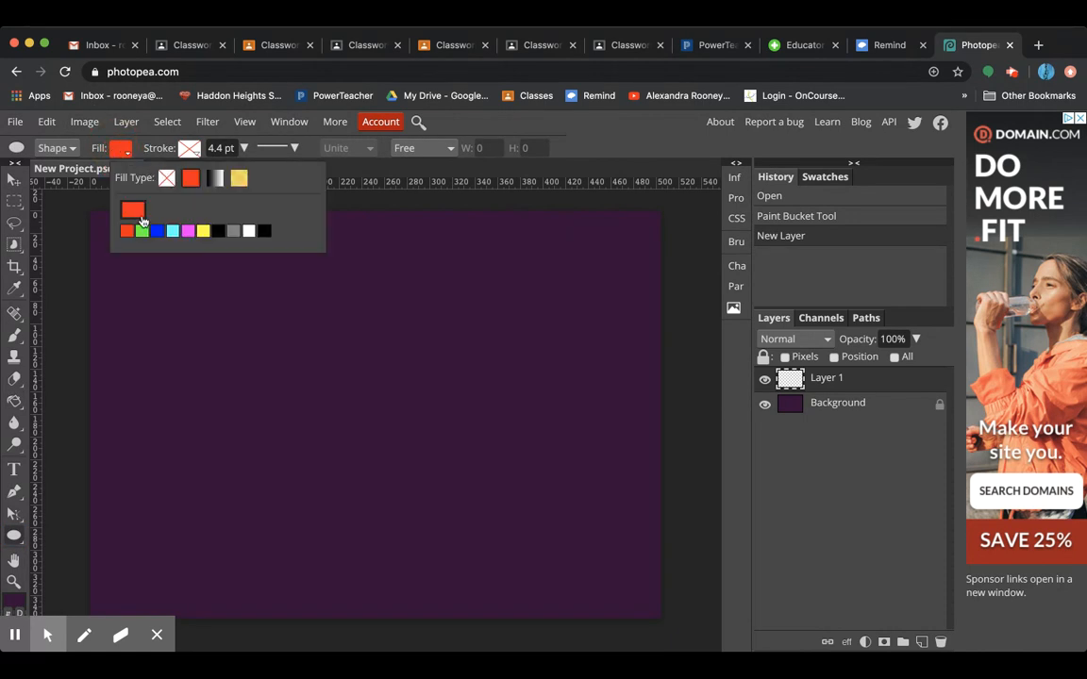
click(132, 210)
drag(321, 389, 318, 426)
drag(168, 269, 189, 328)
drag(319, 430, 315, 417)
drag(216, 322, 234, 286)
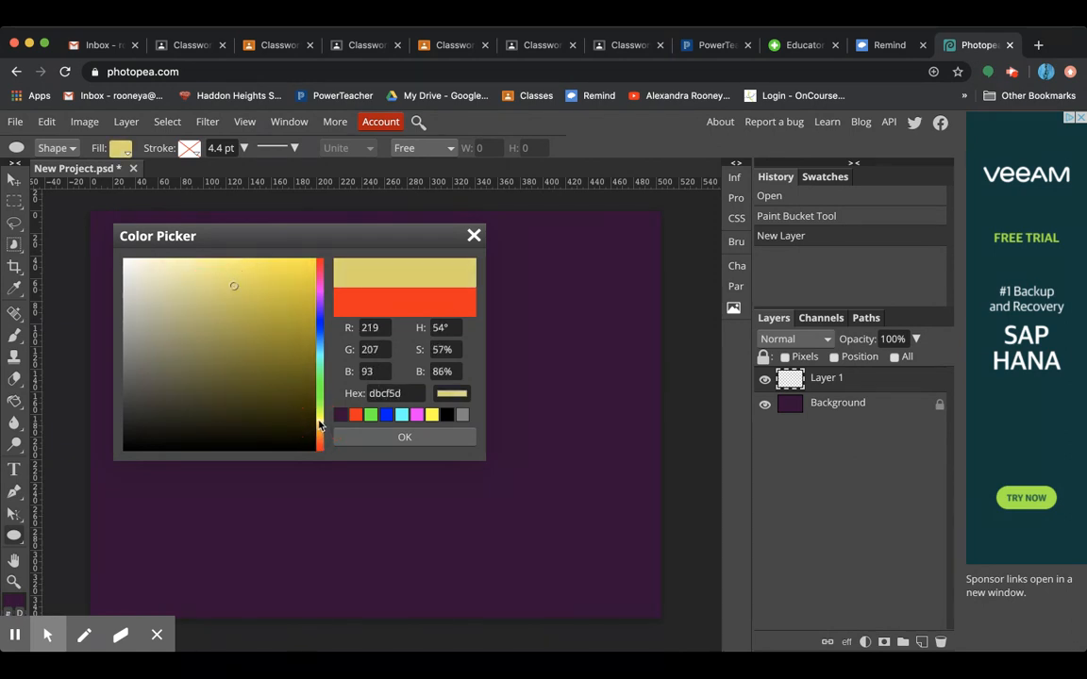
drag(319, 426, 318, 415)
mouse_move(230, 335)
mouse_down()
mouse_move(162, 315)
mouse_move(186, 345)
mouse_move(218, 323)
mouse_move(232, 329)
mouse_up()
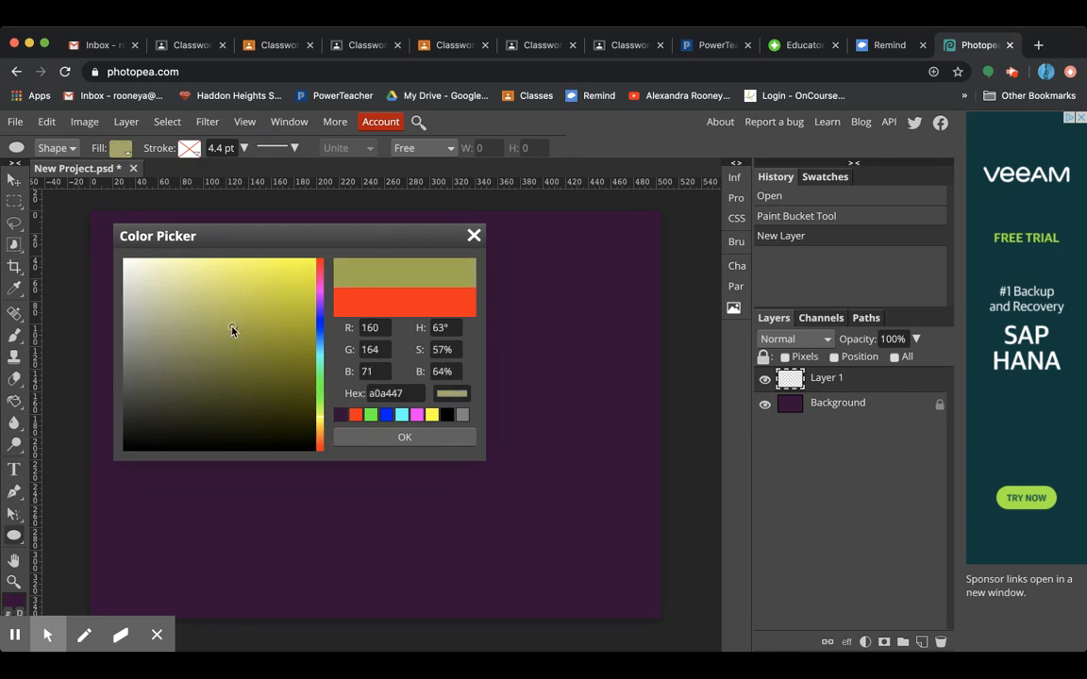
drag(317, 427, 318, 431)
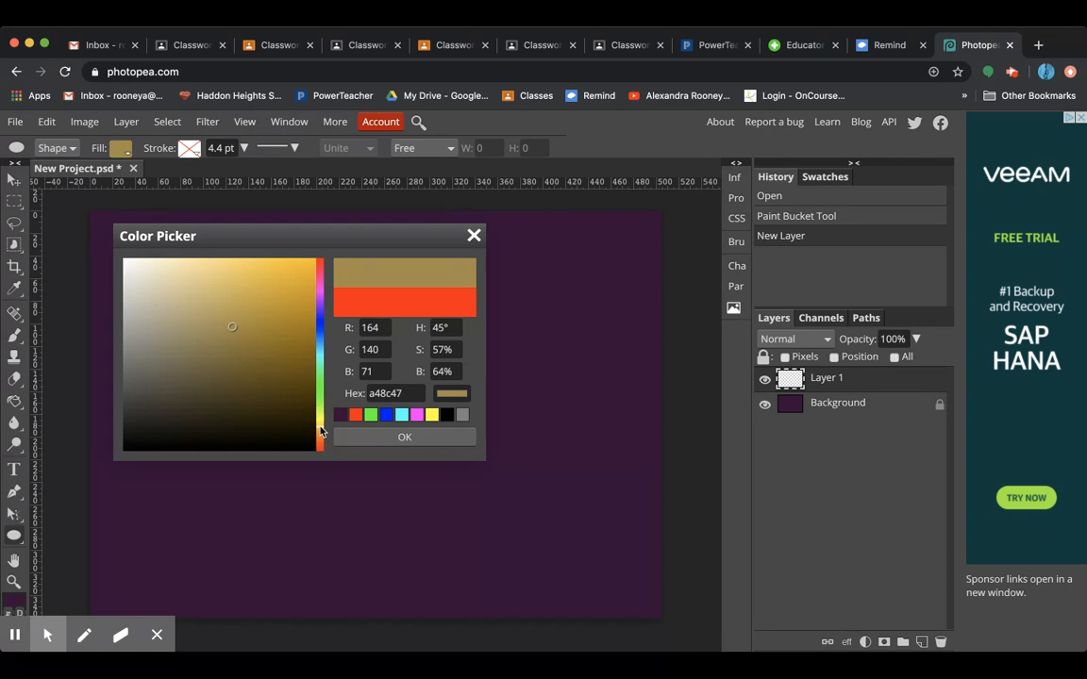
click(403, 438)
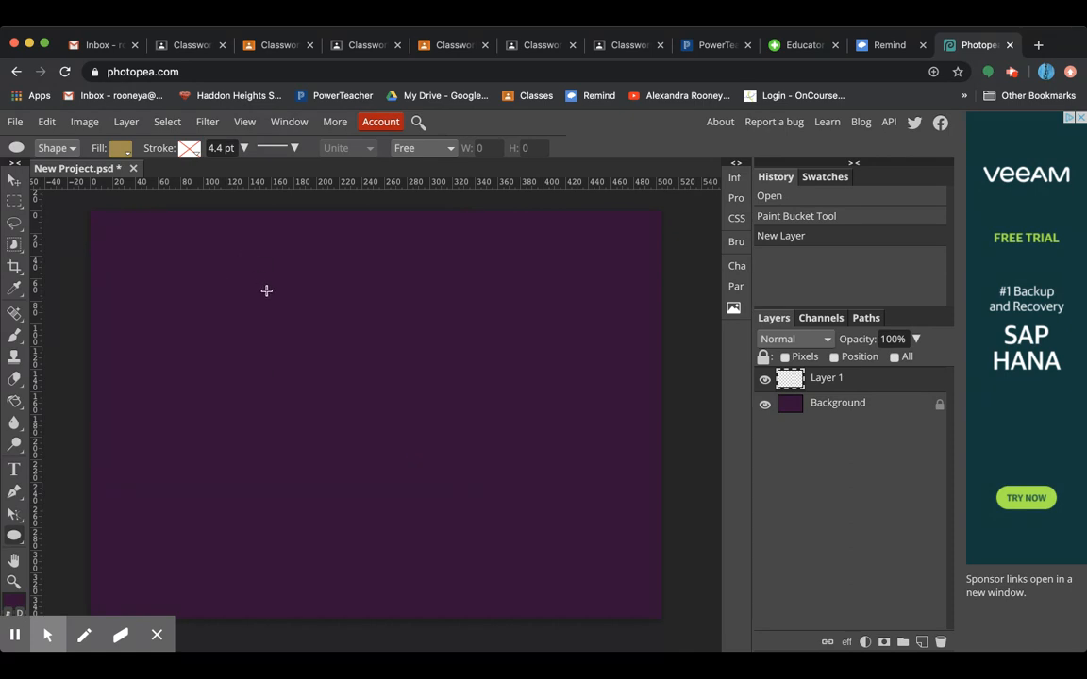
Step: Draw a large perfect circle on the new layer and move it to the middle of the canvas
drag(267, 284, 579, 570)
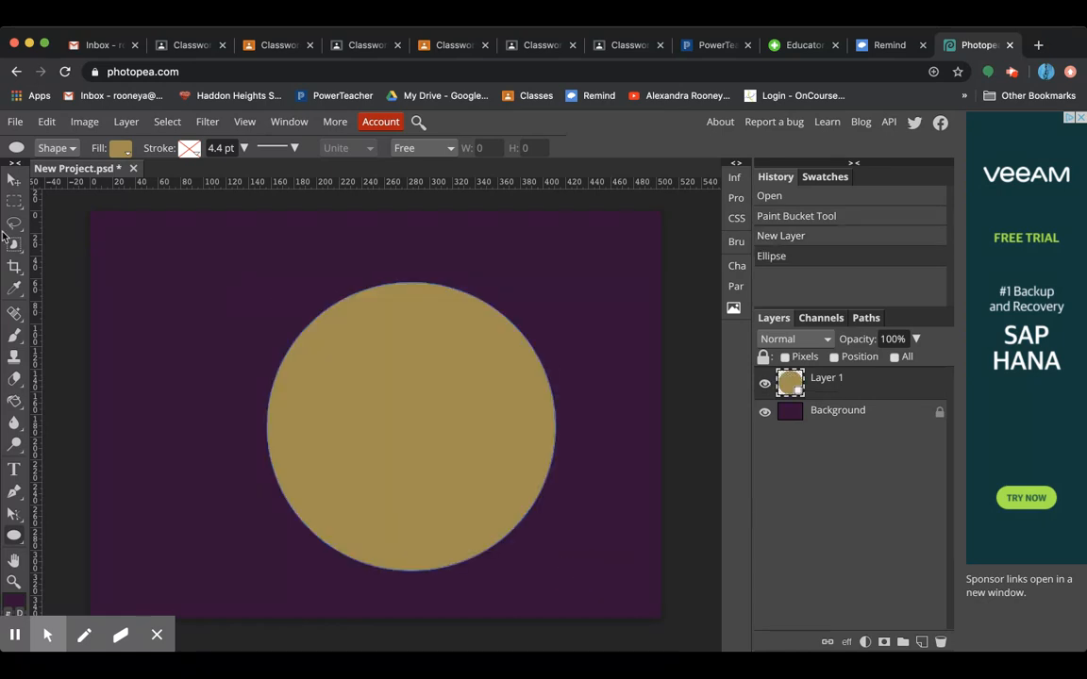
click(13, 181)
drag(420, 404, 388, 396)
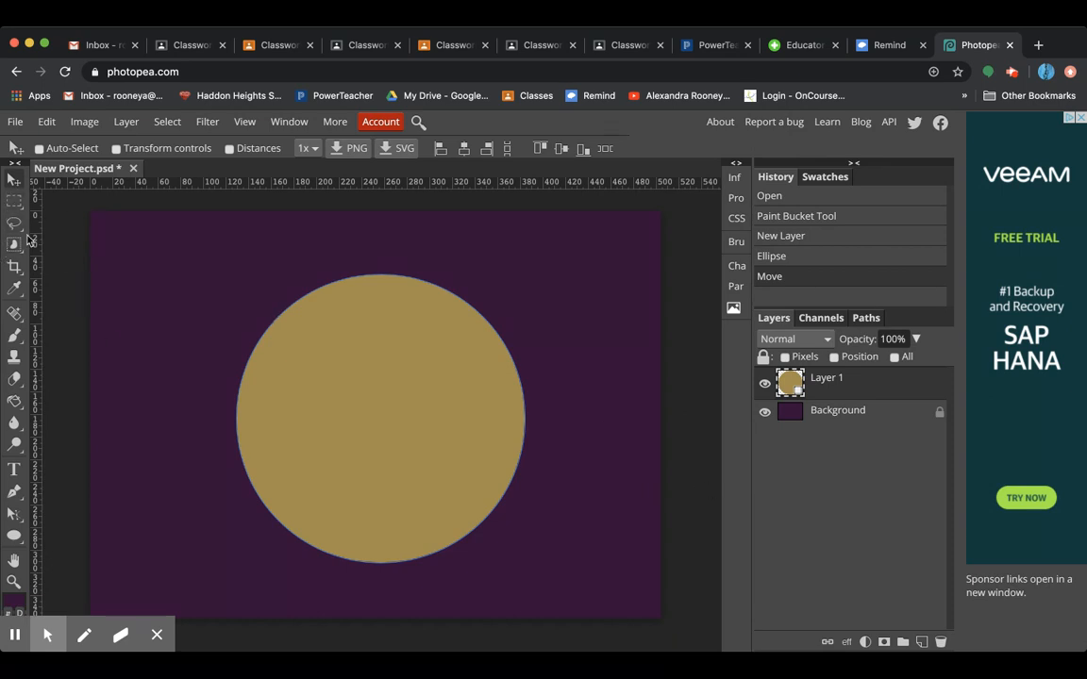
Step: Activate the Ellipse Select tool and rasterize the circle's layer
right_click(14, 201)
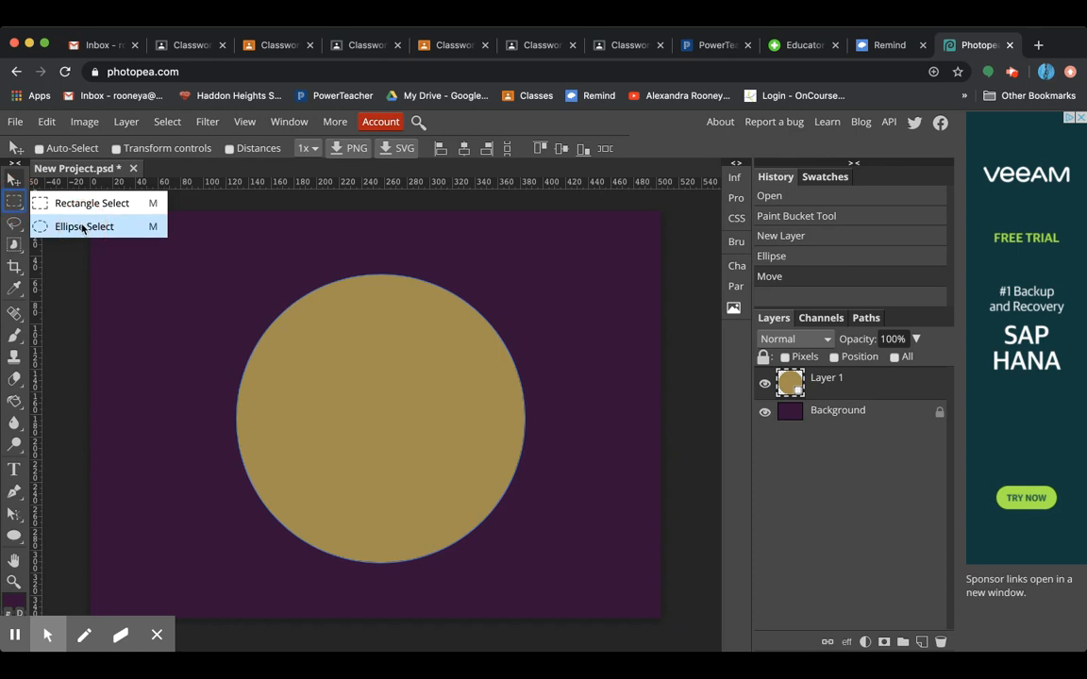
click(84, 227)
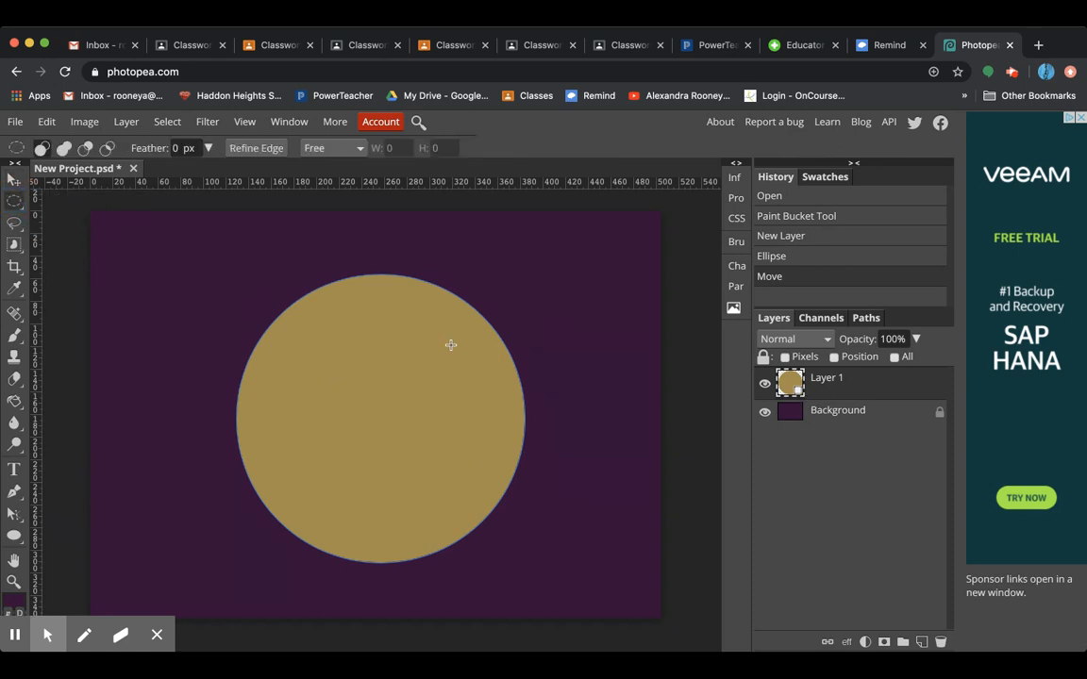
click(126, 122)
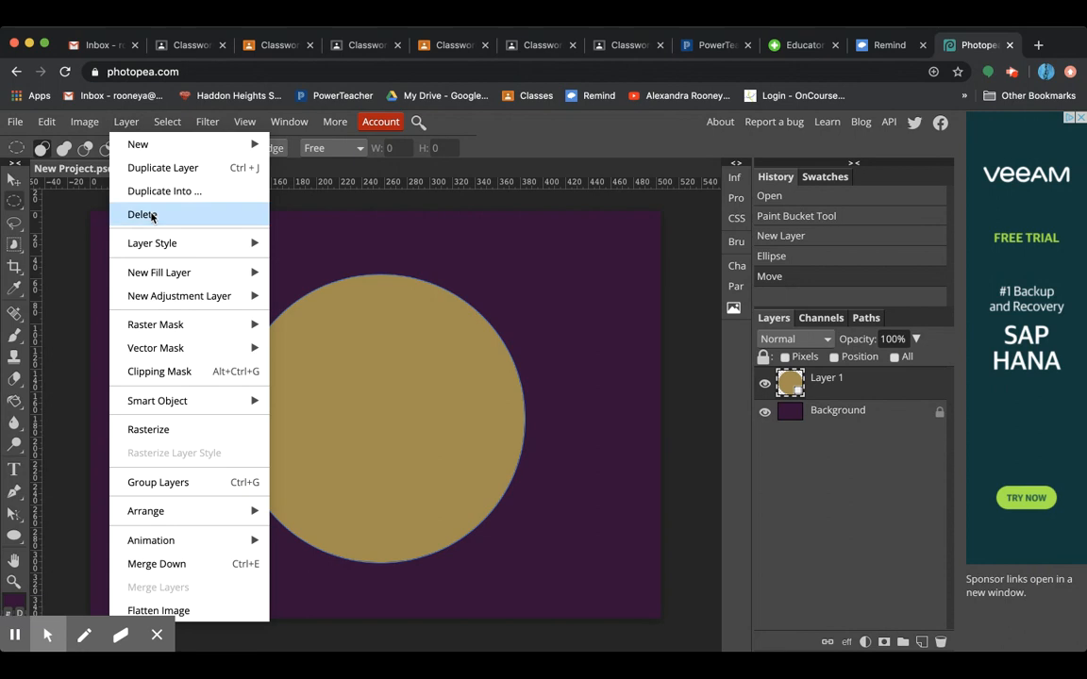
click(148, 429)
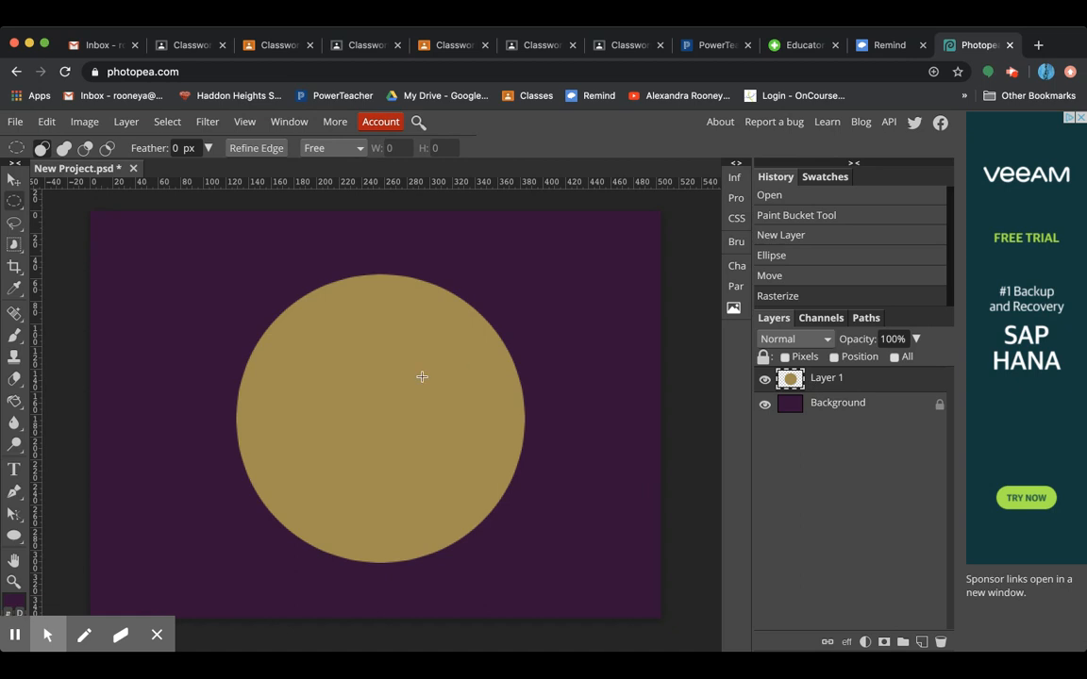
key(shift)
drag(344, 389, 468, 474)
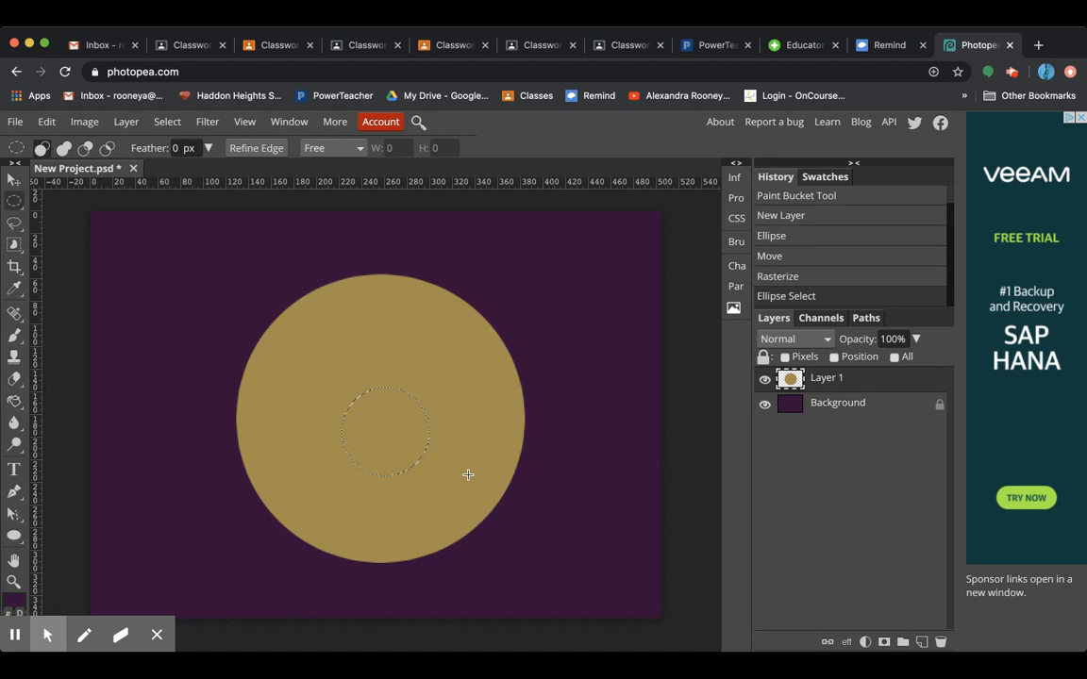
key(super+d)
Step: Cut a small round hole out of the middle of the tan circle with a circular selection and deselect it
key(shift)
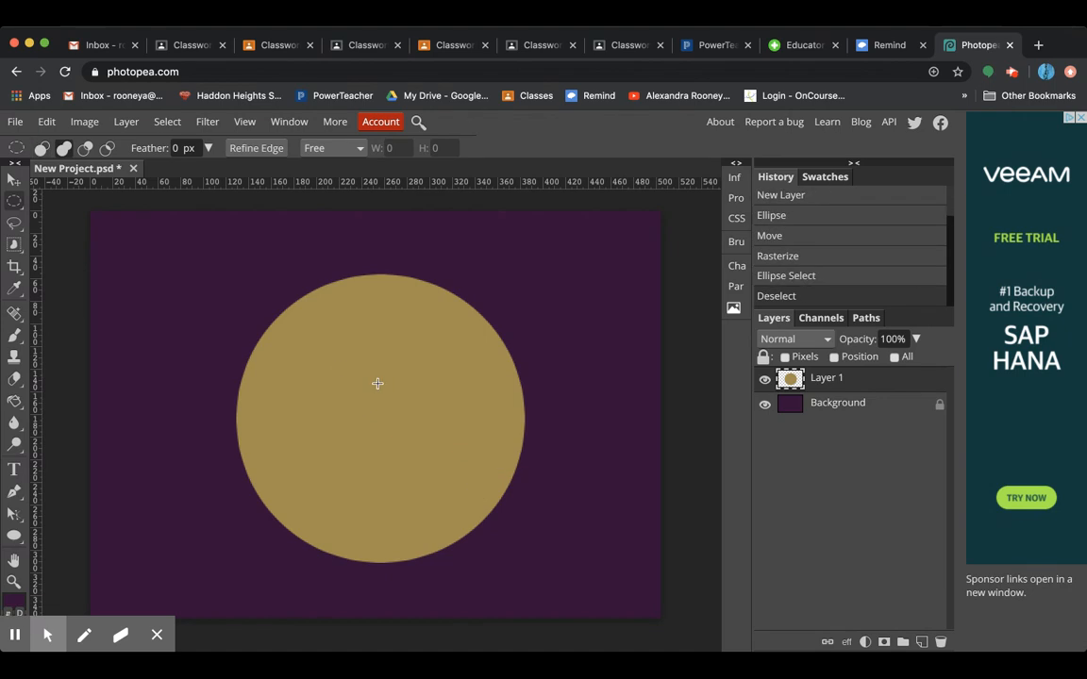
drag(339, 366, 420, 457)
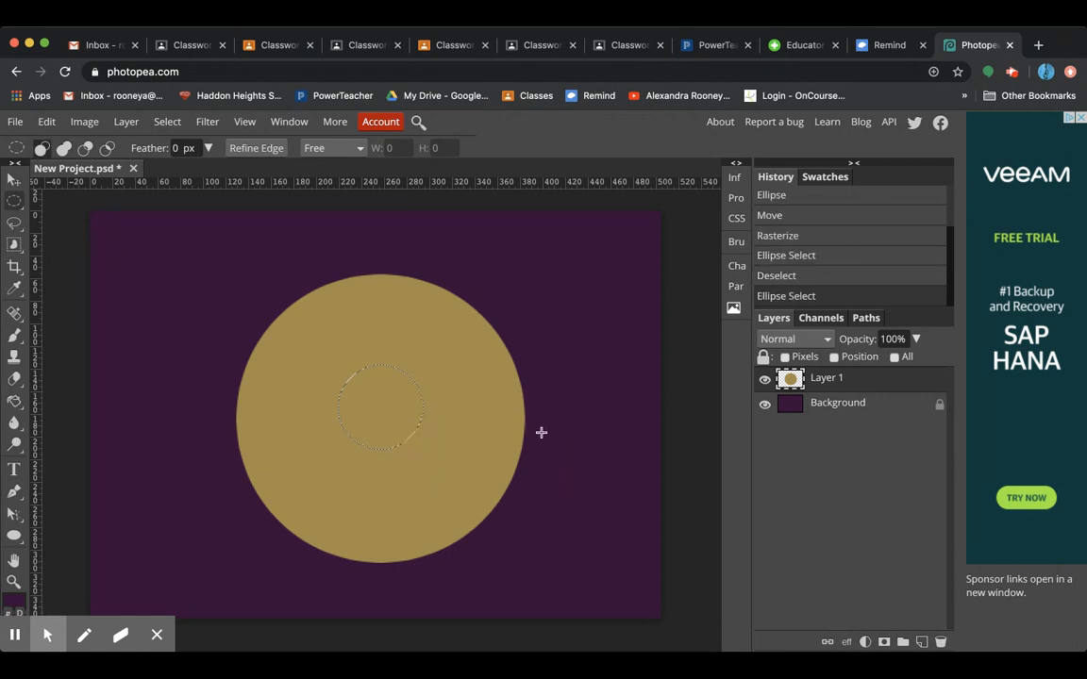
key(Delete)
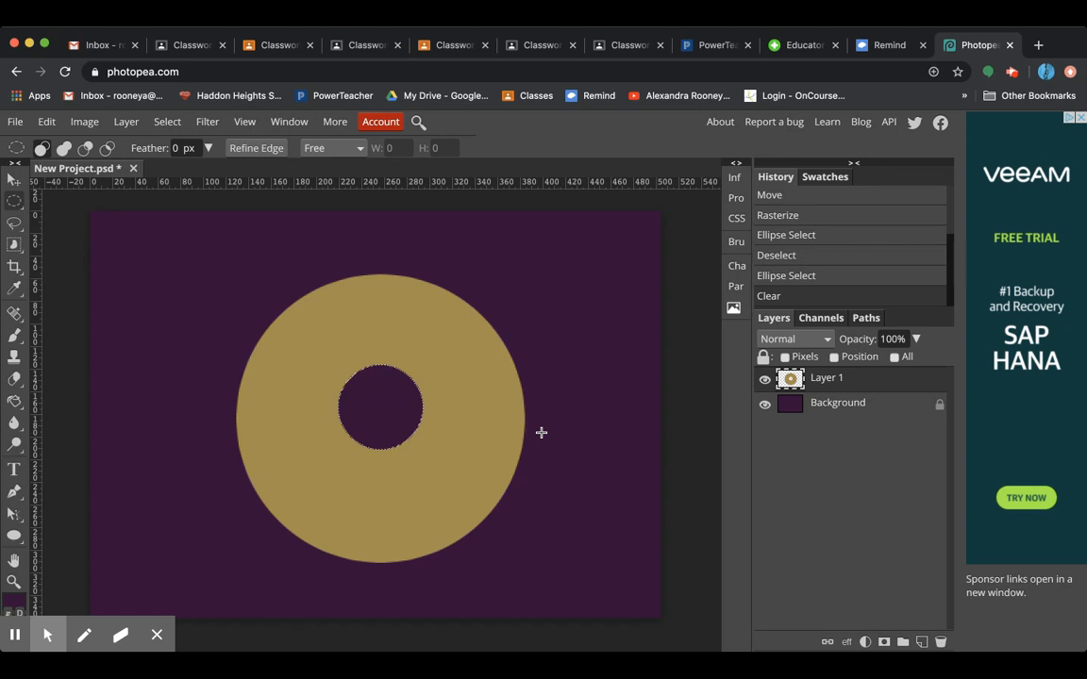
click(541, 432)
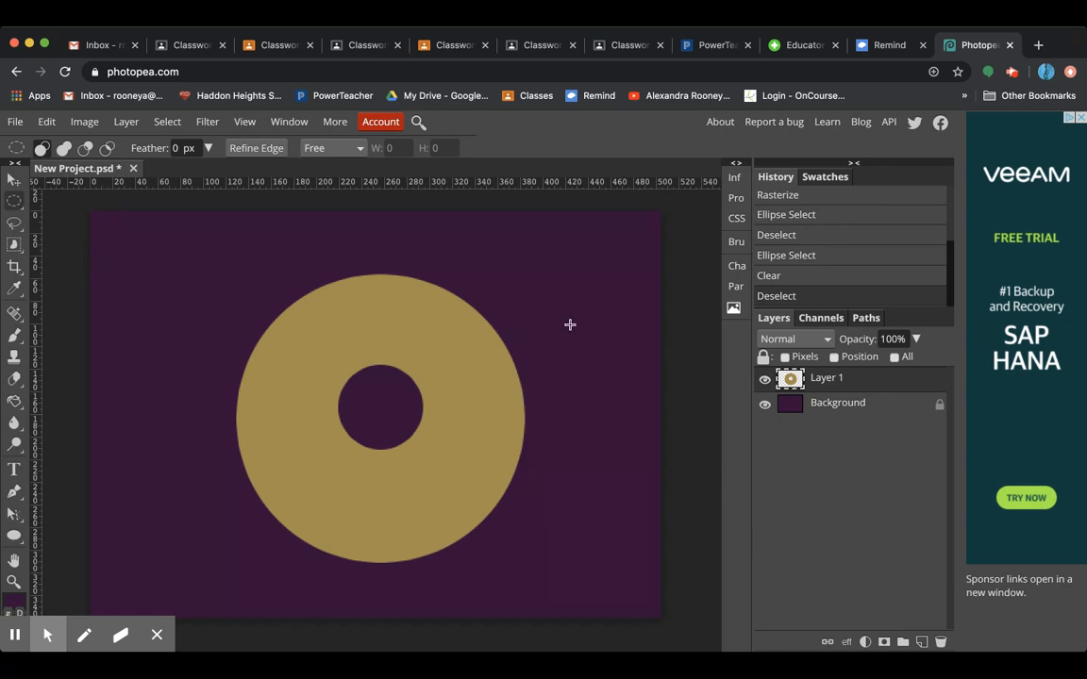
Step: Activate the Dodge tool and enlarge its brush size to 35
click(14, 447)
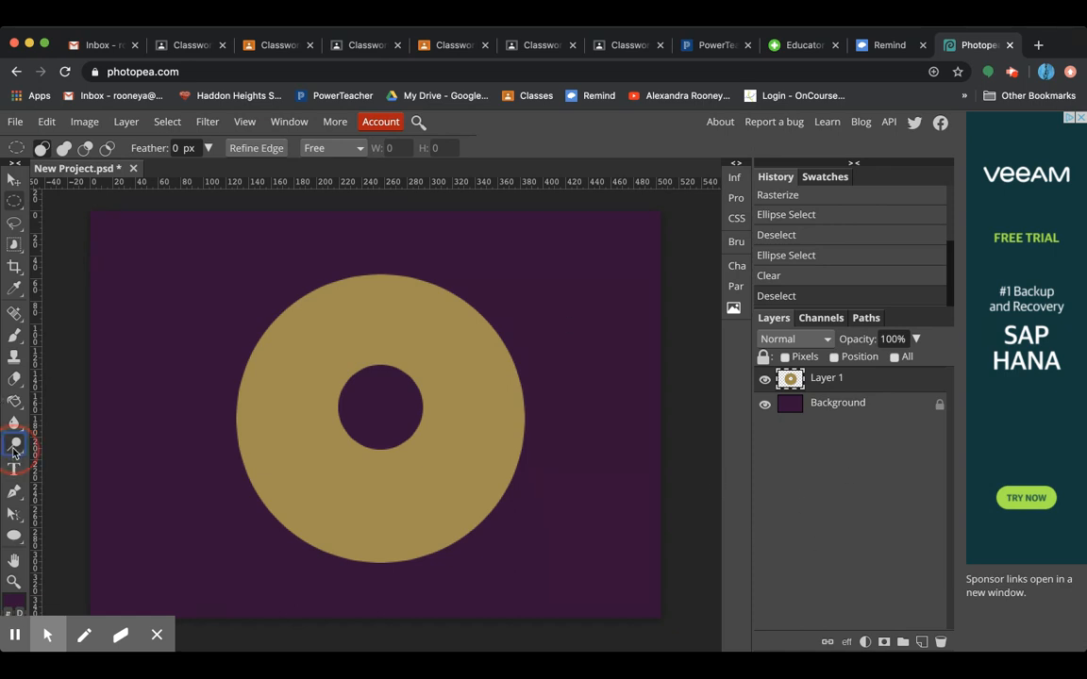
click(856, 391)
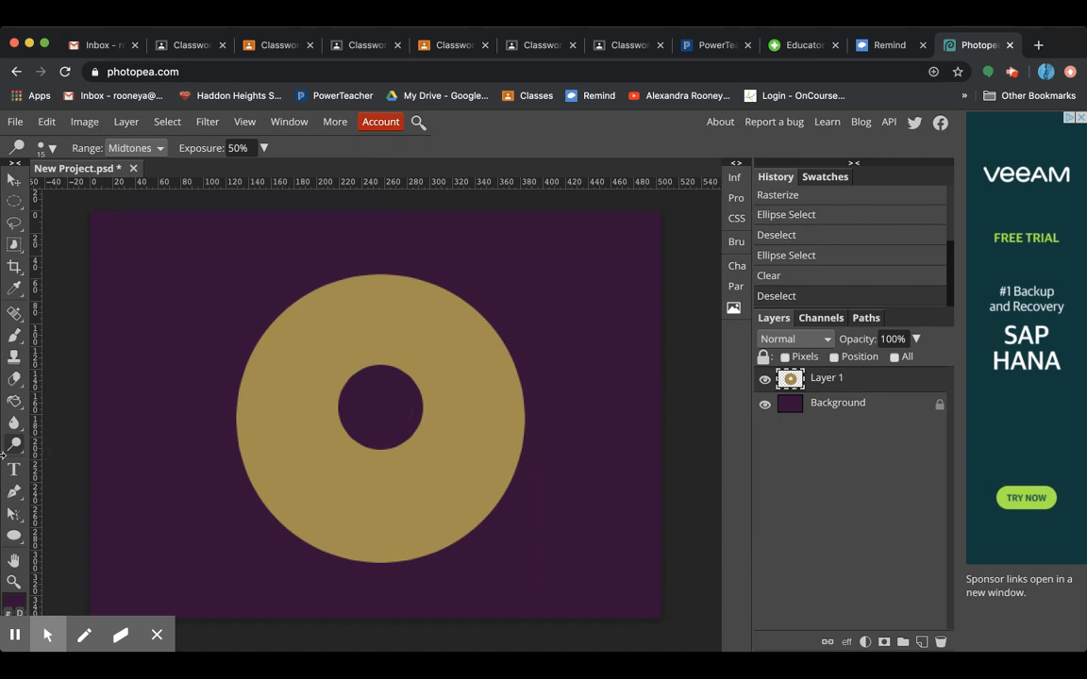
mouse_move(15, 446)
mouse_down()
mouse_move(57, 447)
mouse_move(63, 476)
mouse_move(54, 444)
mouse_up()
key(bracketright)
key(bracketright)
click(142, 148)
click(129, 130)
mouse_move(291, 391)
mouse_down()
mouse_move(322, 488)
mouse_move(389, 506)
mouse_move(432, 489)
mouse_move(465, 441)
mouse_move(465, 374)
mouse_move(420, 330)
mouse_move(353, 327)
mouse_move(289, 380)
mouse_up()
key(ctrl+z)
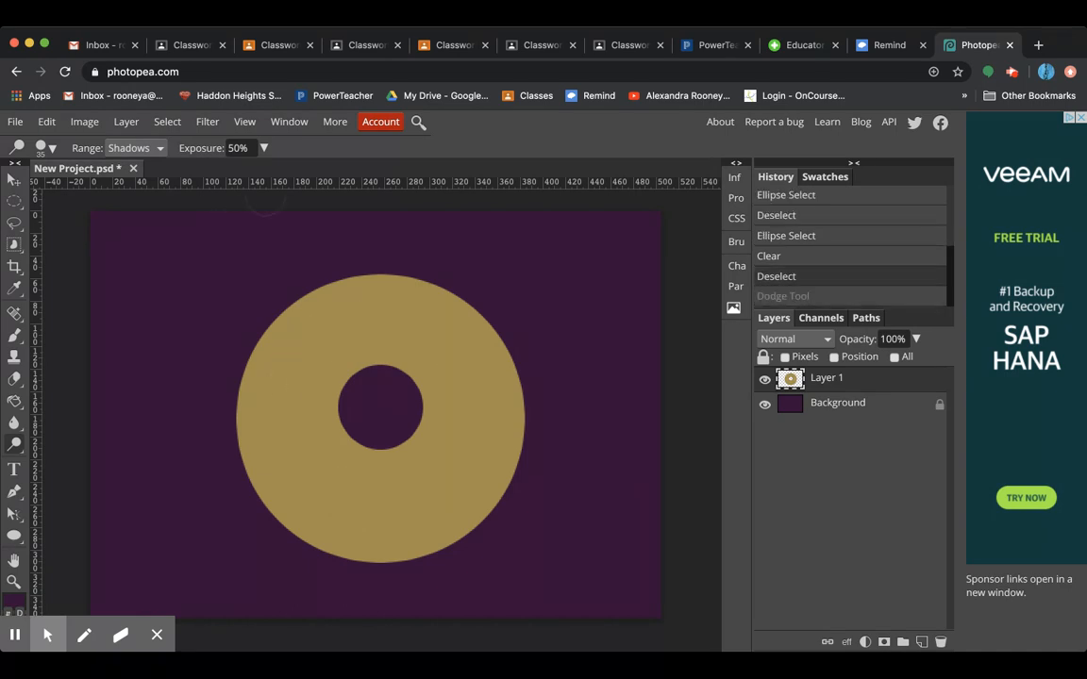
click(139, 151)
click(137, 166)
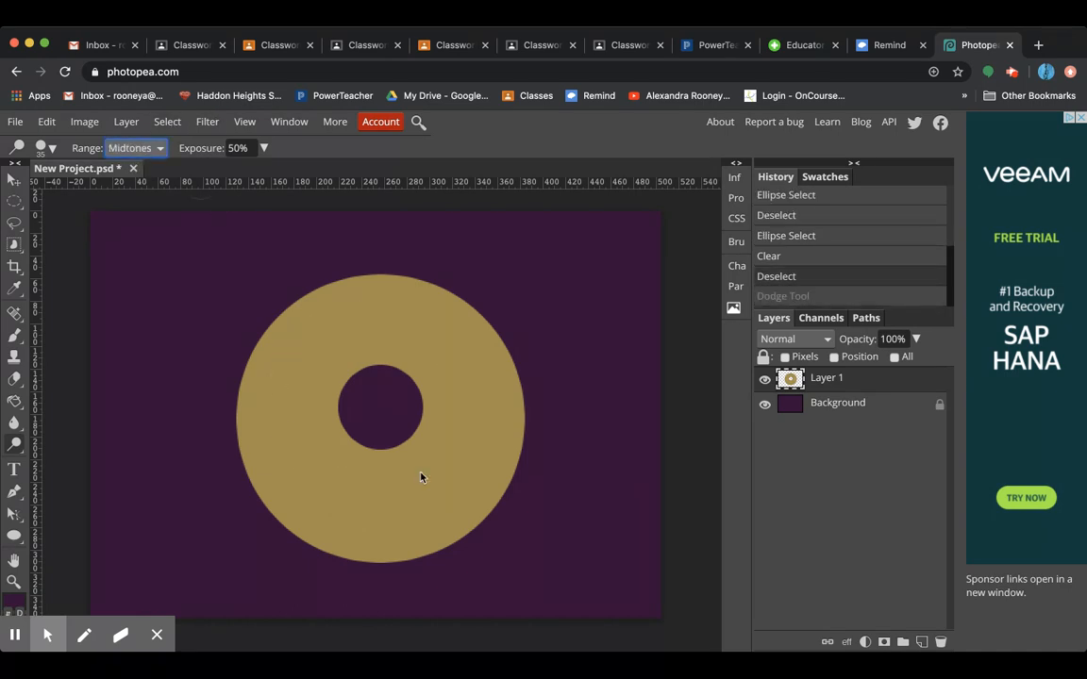
mouse_move(288, 379)
mouse_down()
mouse_move(292, 429)
mouse_move(343, 434)
mouse_move(393, 311)
mouse_move(317, 306)
mouse_up()
key(ctrl+z)
click(126, 151)
click(132, 166)
mouse_move(296, 373)
mouse_down()
mouse_move(303, 456)
mouse_move(335, 481)
mouse_move(359, 492)
mouse_move(432, 466)
mouse_up()
key(ctrl+z)
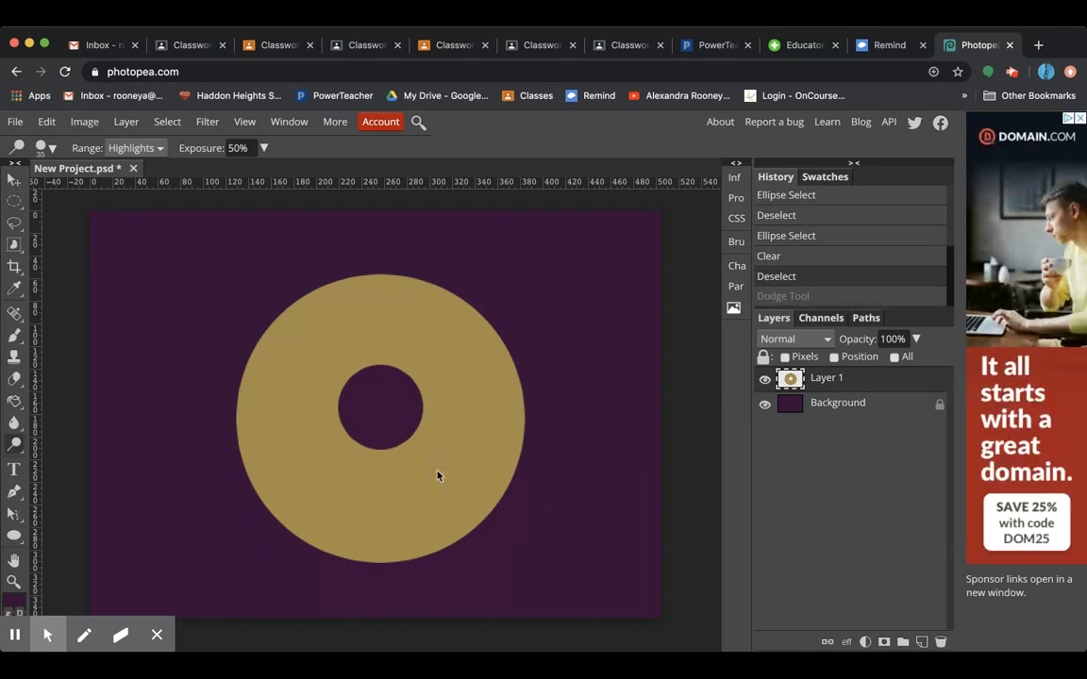
Step: Dodge a lighter band around the middle of the tan ring with range Shadows and exposure 20%
click(129, 113)
drag(240, 144, 210, 133)
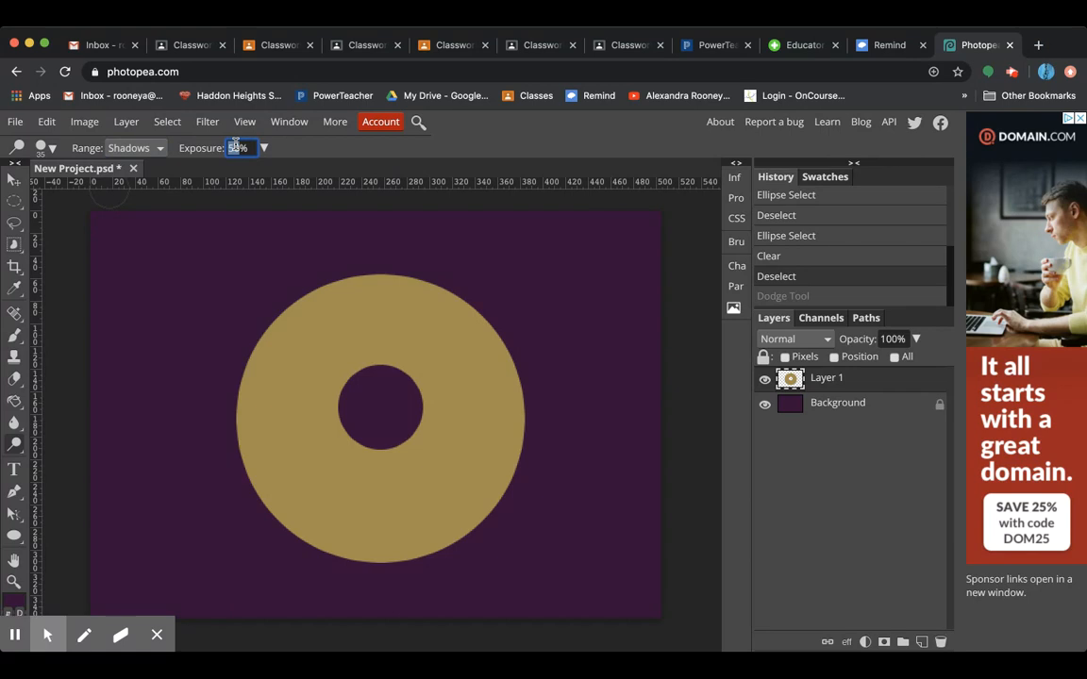
text(2)
mouse_move(291, 400)
mouse_down()
mouse_move(297, 465)
mouse_move(327, 497)
mouse_move(385, 517)
mouse_move(427, 505)
mouse_move(462, 469)
mouse_move(476, 405)
mouse_move(462, 368)
mouse_move(444, 358)
mouse_move(342, 330)
mouse_move(301, 361)
mouse_move(283, 415)
mouse_up()
mouse_move(344, 328)
mouse_down()
mouse_move(426, 330)
mouse_move(493, 393)
mouse_move(449, 488)
mouse_move(408, 504)
mouse_move(290, 484)
mouse_move(258, 412)
mouse_move(273, 378)
mouse_move(320, 467)
mouse_move(395, 494)
mouse_move(467, 450)
mouse_move(464, 358)
mouse_move(412, 301)
mouse_move(366, 304)
mouse_move(306, 366)
mouse_move(279, 418)
mouse_move(297, 475)
mouse_move(357, 492)
mouse_up()
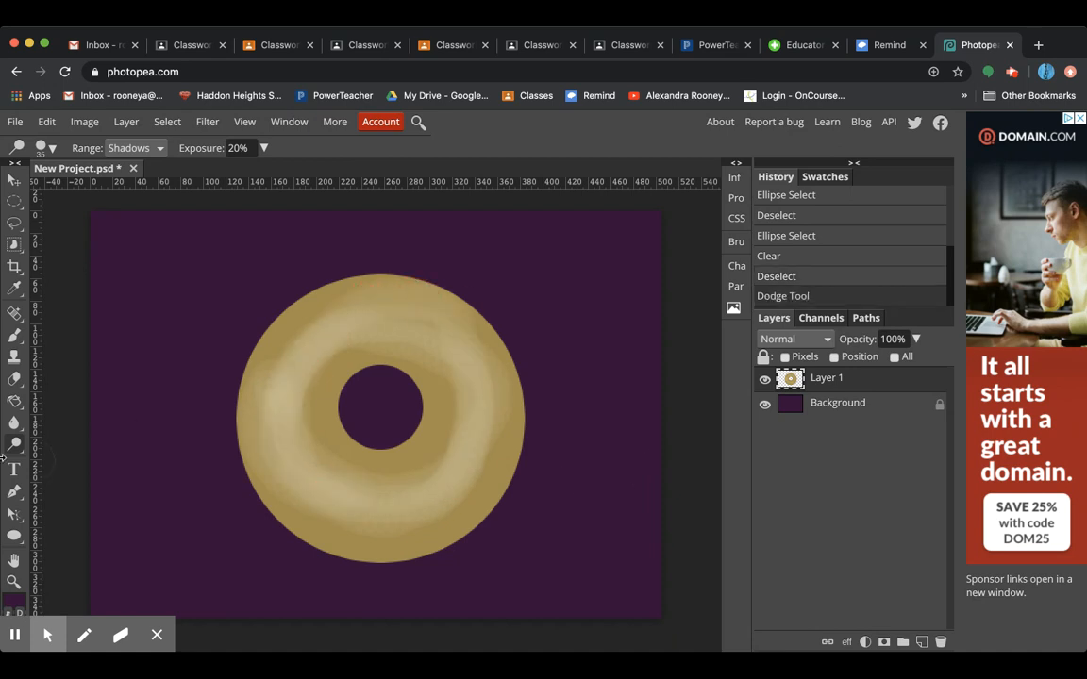
Step: Blend the lightened band around the ring with the Smudge tool at brush size 30
click(17, 447)
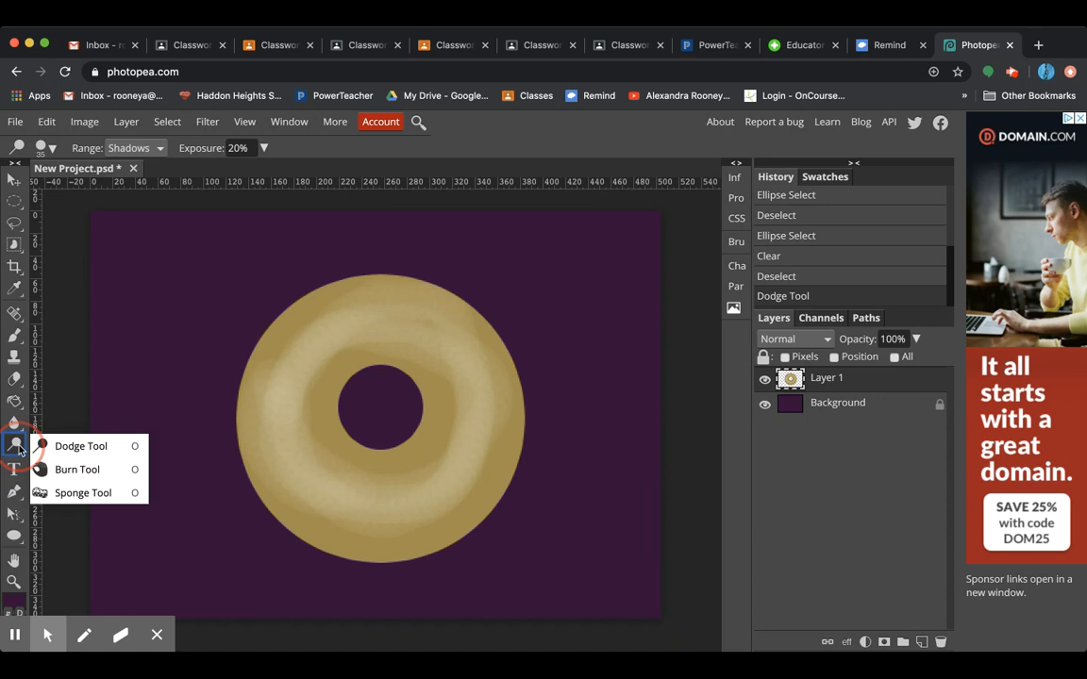
click(13, 426)
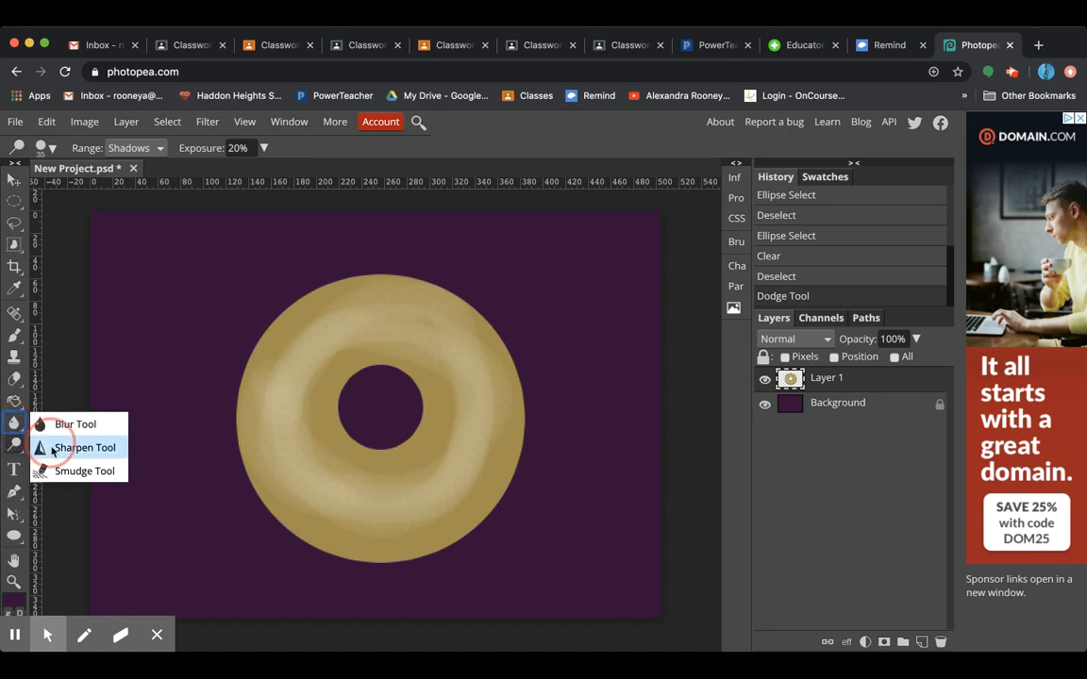
click(62, 471)
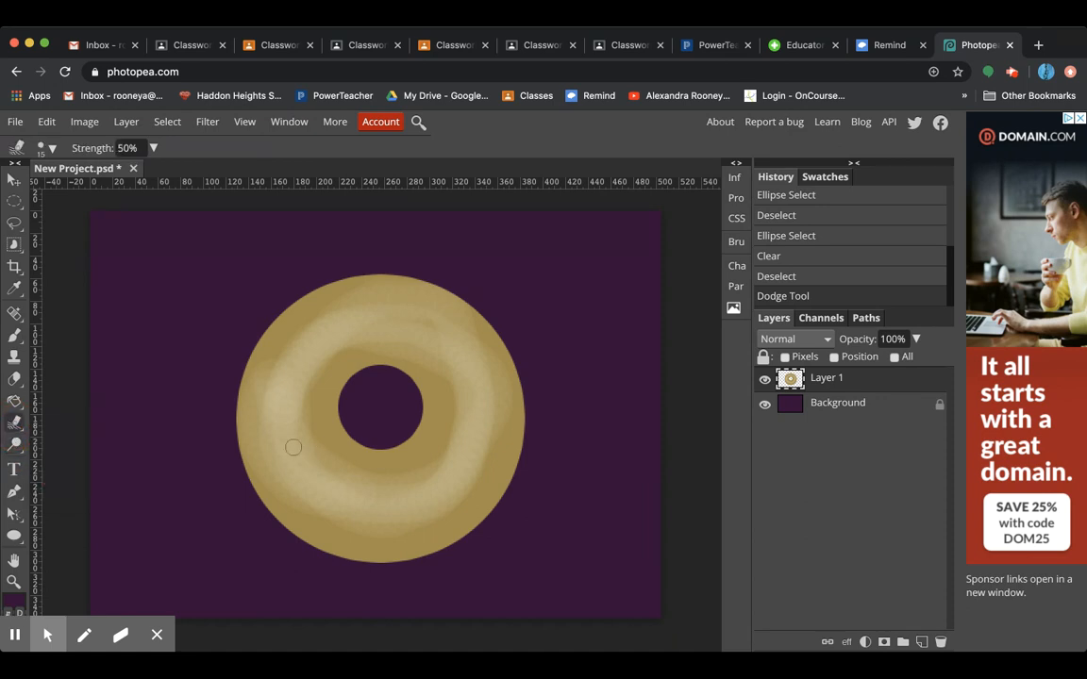
key(bracketright)
key(bracketright)
key(bracketright)
mouse_move(285, 433)
mouse_down()
mouse_move(335, 505)
mouse_move(286, 432)
mouse_move(290, 402)
mouse_move(332, 486)
mouse_move(365, 503)
mouse_move(294, 462)
mouse_move(284, 420)
mouse_move(298, 369)
mouse_move(274, 378)
mouse_move(268, 428)
mouse_move(288, 476)
mouse_move(332, 516)
mouse_move(400, 524)
mouse_move(437, 512)
mouse_move(476, 455)
mouse_move(482, 405)
mouse_move(463, 344)
mouse_move(421, 310)
mouse_move(393, 312)
mouse_move(295, 360)
mouse_move(284, 390)
mouse_move(384, 333)
mouse_move(462, 363)
mouse_up()
mouse_move(320, 316)
mouse_down()
mouse_move(283, 367)
mouse_move(284, 417)
mouse_move(289, 289)
mouse_up()
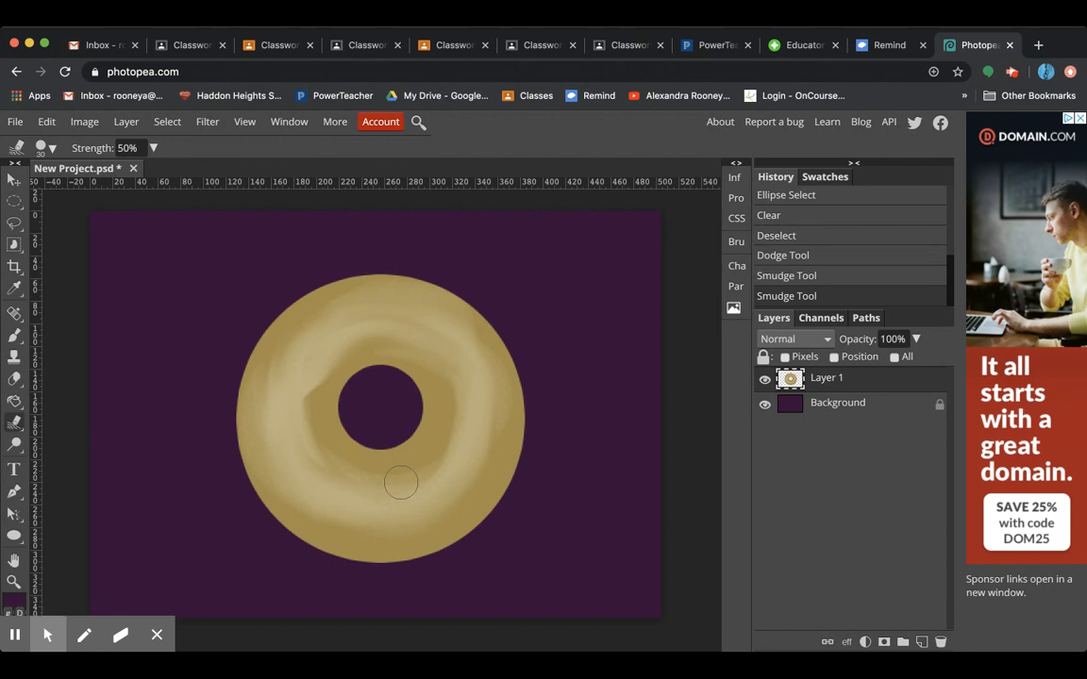
Step: Activate the Burn tool
right_click(14, 443)
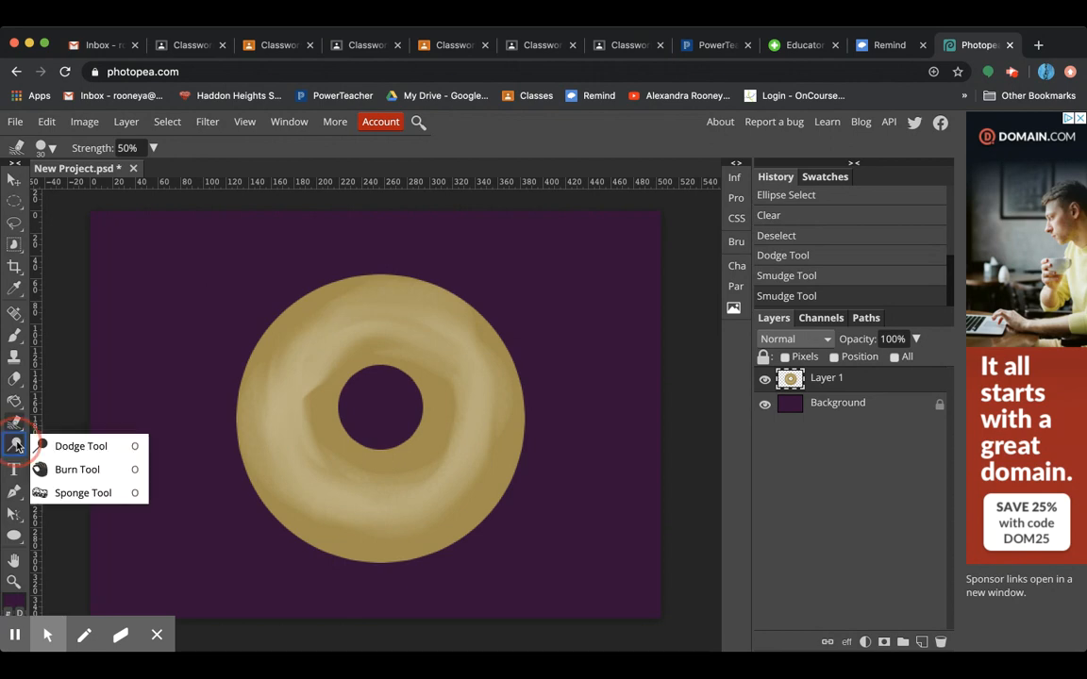
click(61, 468)
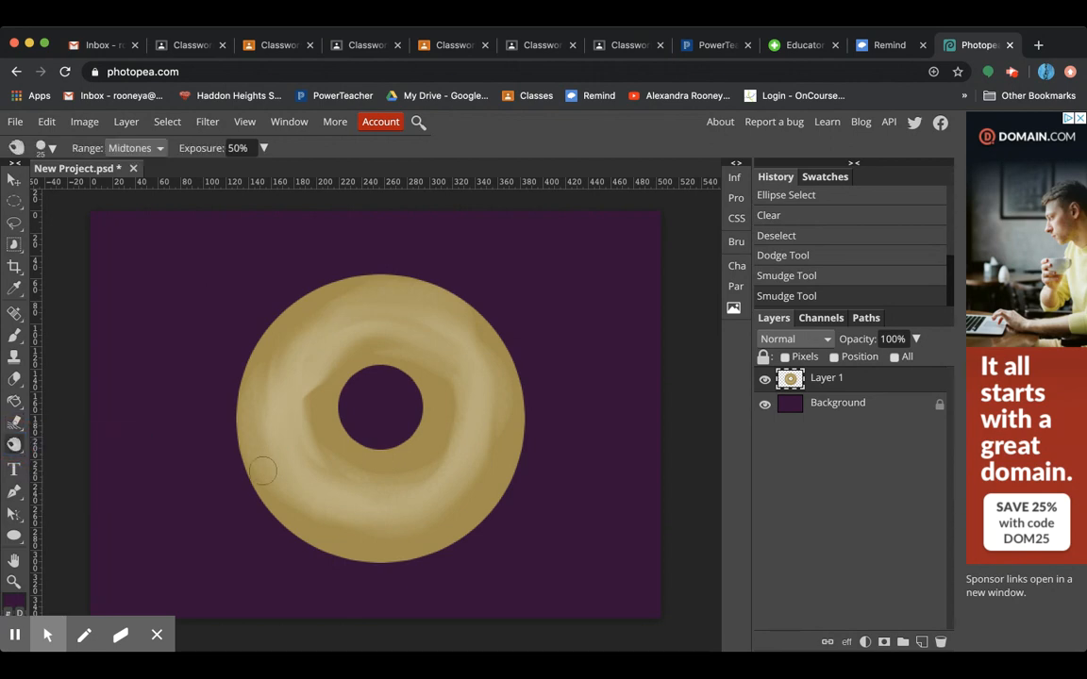
drag(257, 475, 289, 522)
key(ctrl+z)
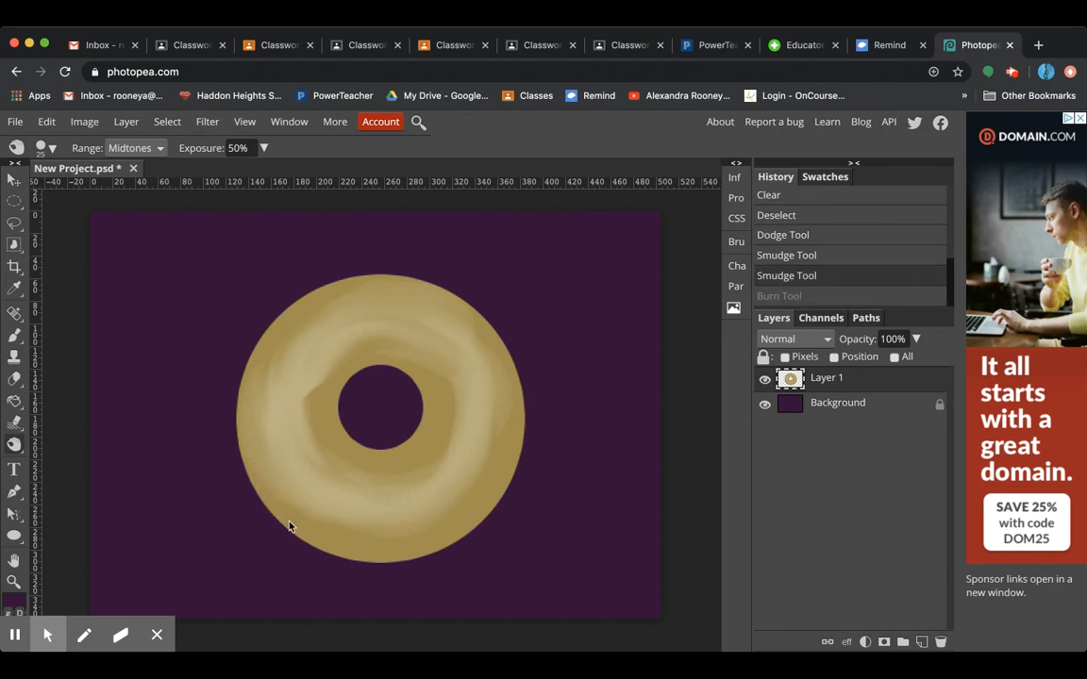
click(135, 134)
drag(236, 429, 306, 509)
key(ctrl+z)
click(147, 176)
mouse_move(260, 353)
mouse_down()
mouse_move(312, 306)
mouse_move(352, 286)
mouse_up()
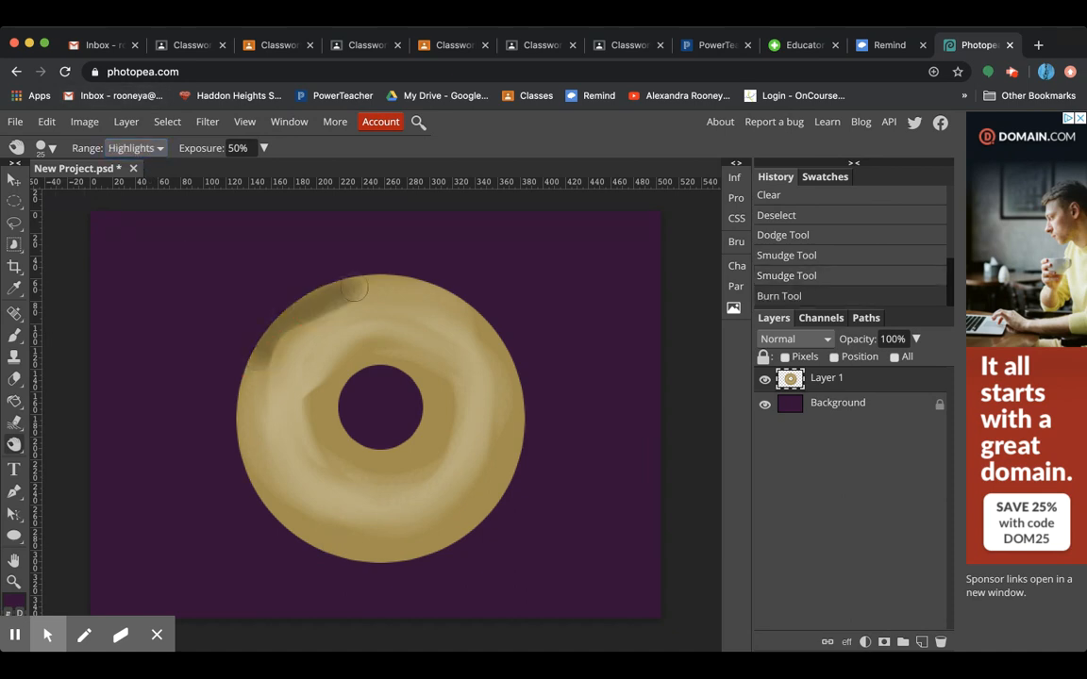
key(z)
key(ctrl+z)
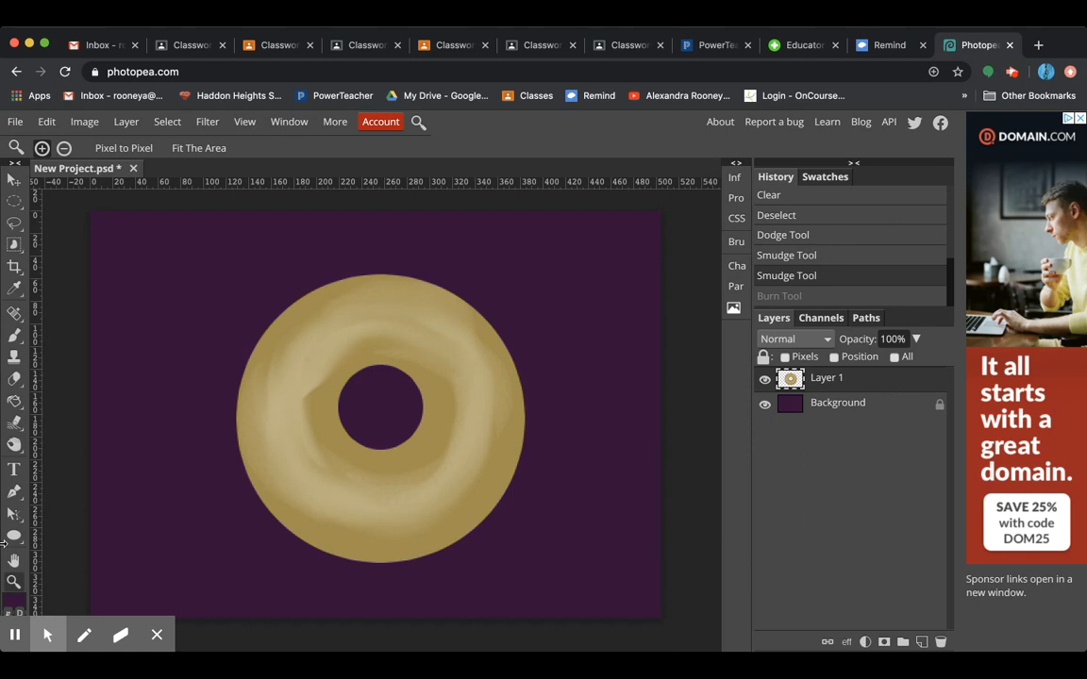
key(o)
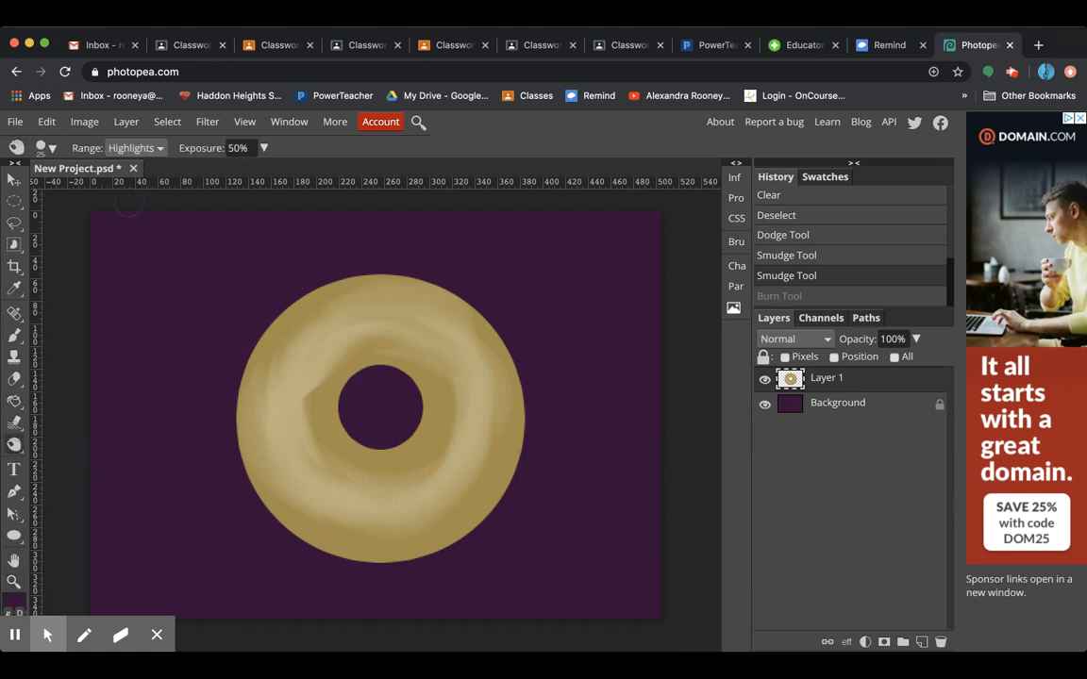
click(147, 123)
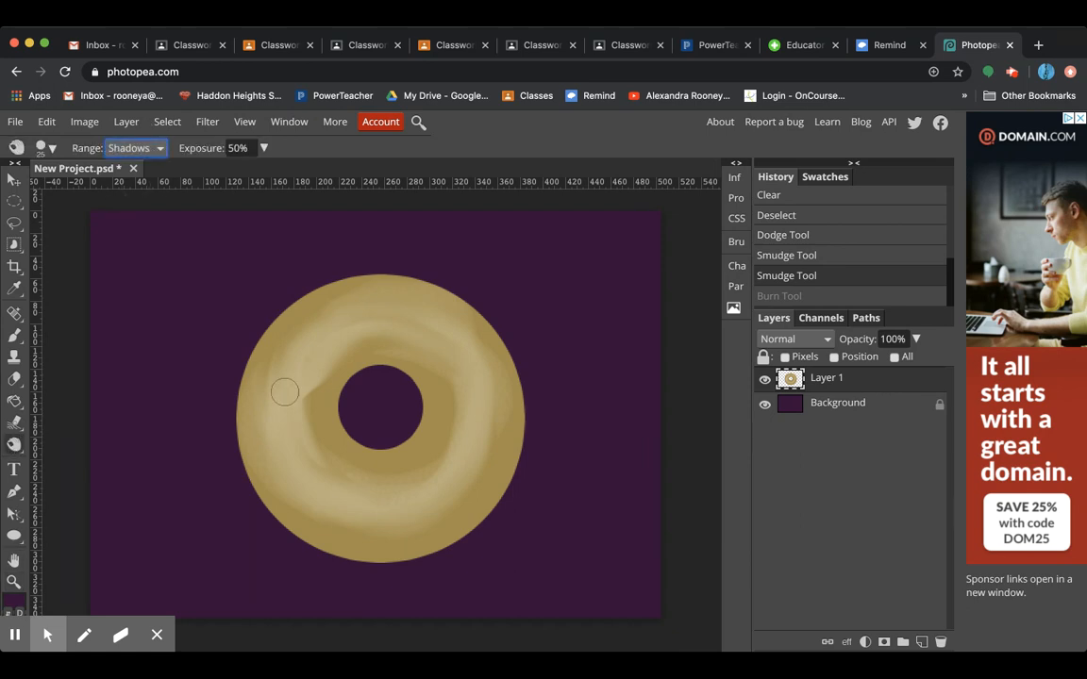
drag(250, 344, 254, 465)
key(ctrl+z)
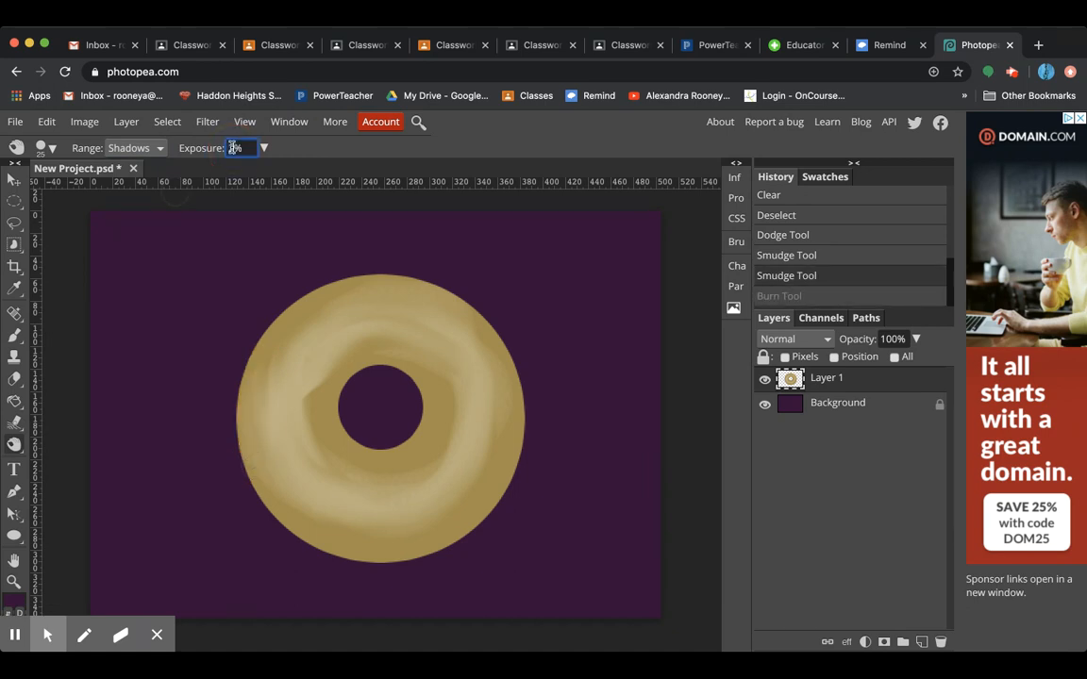
Step: Burn the ring's outer edge and the area around its hole with range Midtones and exposure 20%
click(165, 148)
mouse_move(250, 371)
mouse_down()
mouse_move(249, 442)
mouse_move(272, 515)
mouse_move(305, 545)
mouse_move(265, 506)
mouse_move(240, 439)
mouse_move(255, 375)
mouse_move(291, 308)
mouse_move(361, 283)
mouse_move(259, 343)
mouse_move(248, 467)
mouse_move(272, 508)
mouse_move(338, 551)
mouse_move(414, 557)
mouse_move(475, 526)
mouse_move(501, 492)
mouse_move(510, 428)
mouse_move(509, 377)
mouse_move(503, 434)
mouse_move(496, 343)
mouse_move(458, 311)
mouse_move(353, 290)
mouse_up()
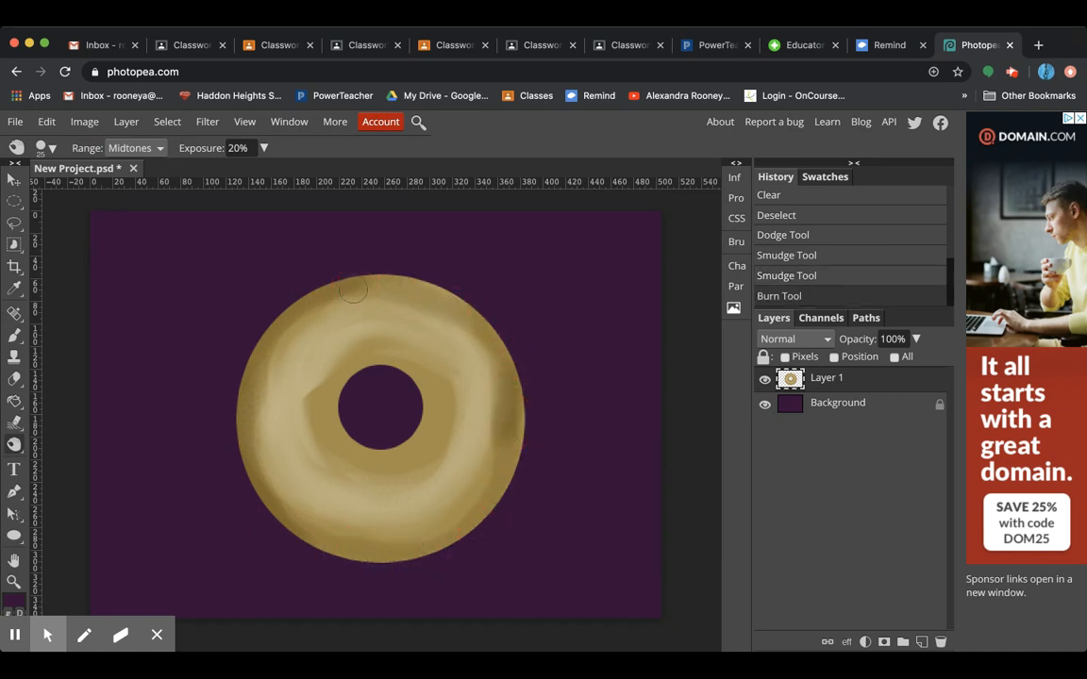
mouse_move(325, 404)
mouse_down()
mouse_move(334, 434)
mouse_move(362, 459)
mouse_move(416, 436)
mouse_move(435, 398)
mouse_move(413, 350)
mouse_move(349, 347)
mouse_move(320, 398)
mouse_move(352, 370)
mouse_move(405, 375)
mouse_move(434, 450)
mouse_move(374, 467)
mouse_move(315, 421)
mouse_move(317, 376)
mouse_up()
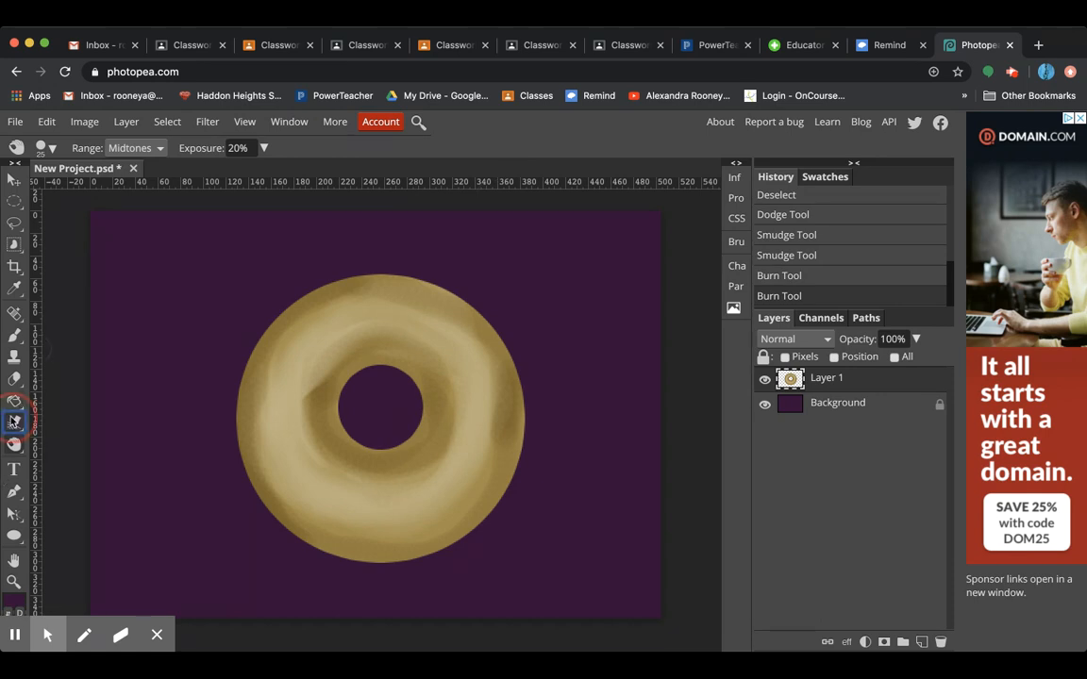
click(14, 423)
mouse_move(263, 400)
mouse_down()
mouse_move(268, 511)
mouse_move(315, 522)
mouse_up()
key(ctrl+z)
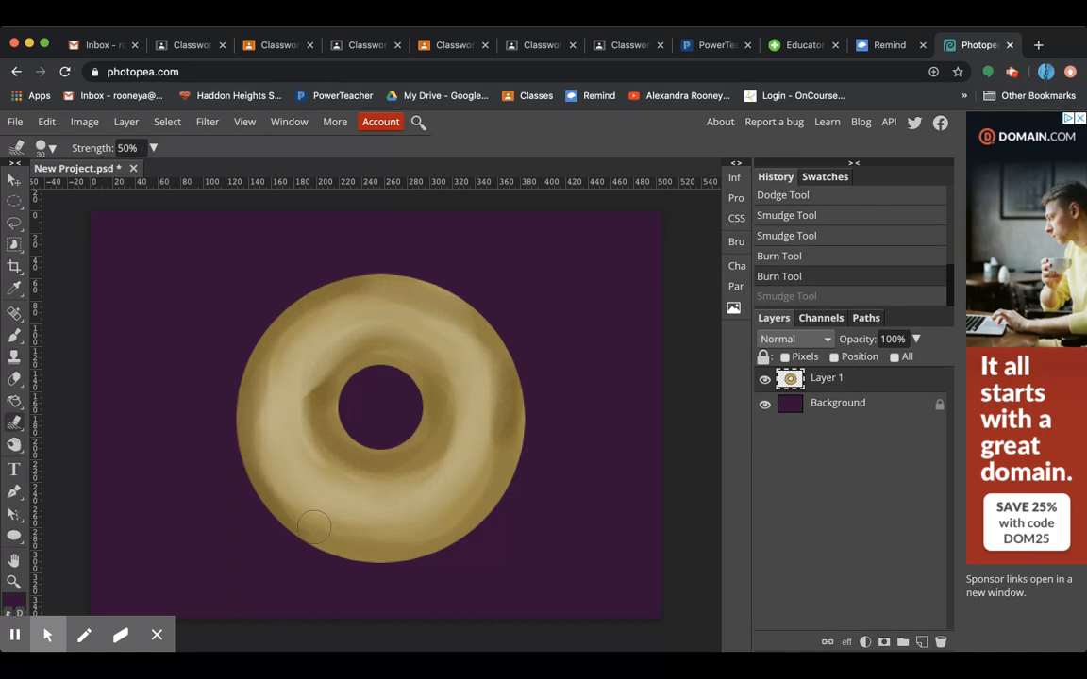
mouse_move(17, 336)
mouse_down()
mouse_move(80, 393)
mouse_move(56, 338)
mouse_move(74, 383)
mouse_up()
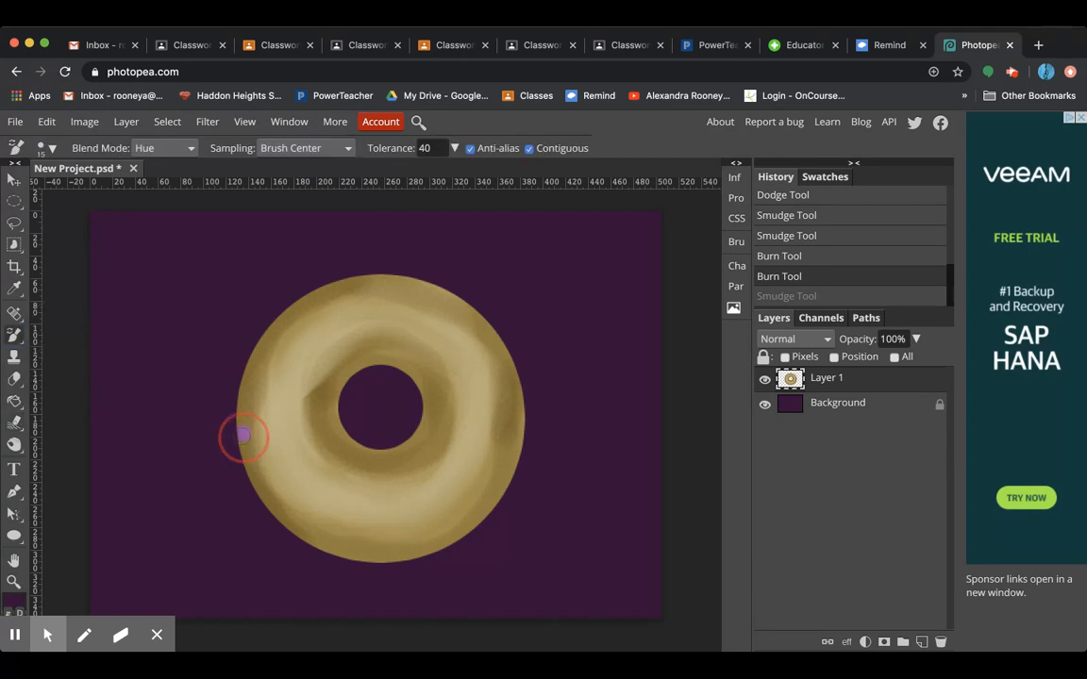
drag(243, 430, 284, 509)
key(ctrl+z)
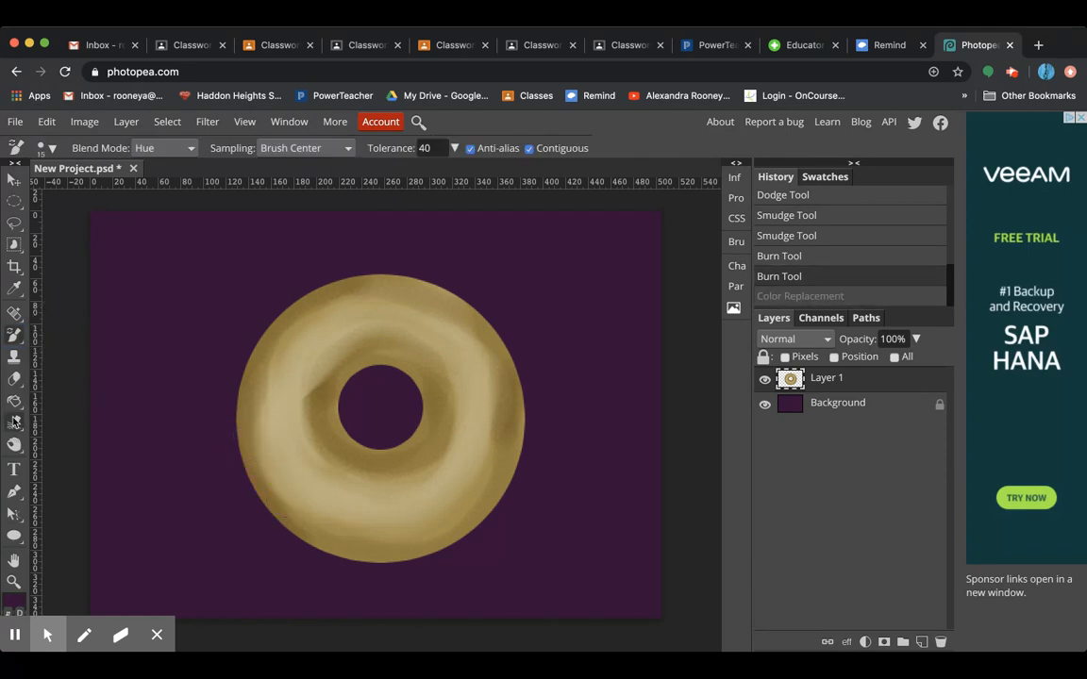
Step: Soften the shading transitions around the ring and its hole with the Blur tool at 50% strength
drag(14, 422, 56, 427)
mouse_move(262, 468)
mouse_down()
mouse_move(303, 521)
mouse_move(244, 444)
mouse_move(247, 410)
mouse_move(258, 470)
mouse_move(261, 362)
mouse_move(251, 442)
mouse_move(269, 375)
mouse_move(262, 406)
mouse_move(282, 487)
mouse_move(327, 531)
mouse_move(358, 543)
mouse_move(311, 525)
mouse_move(420, 527)
mouse_move(416, 548)
mouse_move(462, 513)
mouse_move(512, 417)
mouse_move(501, 376)
mouse_move(472, 500)
mouse_move(481, 368)
mouse_move(480, 466)
mouse_up()
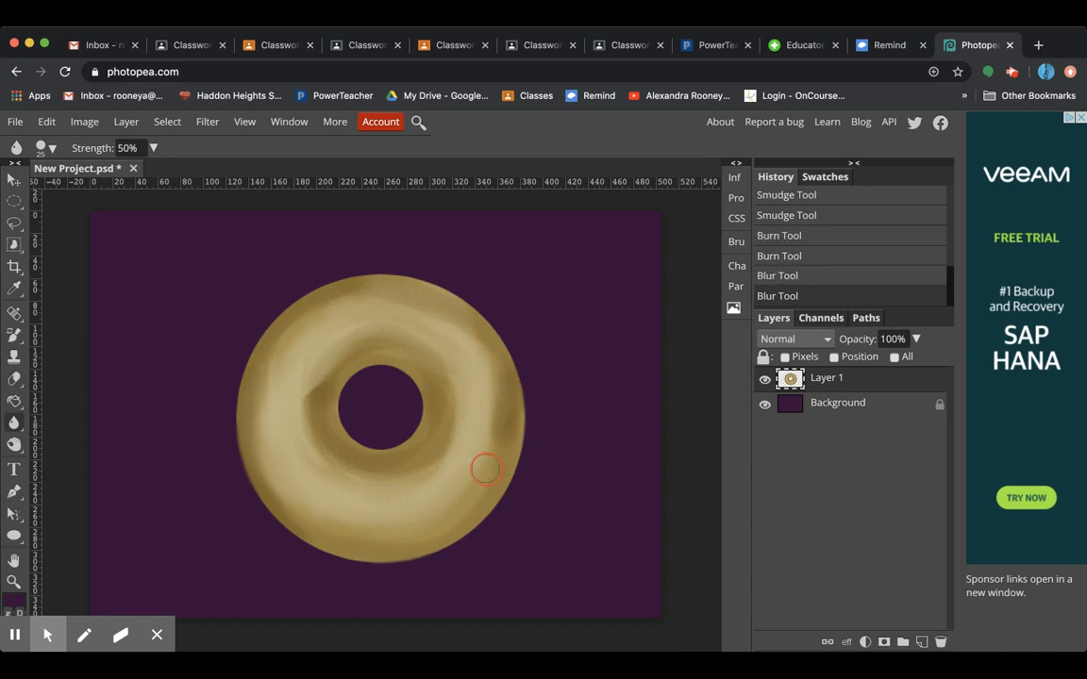
mouse_move(393, 476)
mouse_down()
mouse_move(437, 432)
mouse_move(434, 462)
mouse_move(412, 356)
mouse_move(416, 377)
mouse_move(310, 354)
mouse_move(327, 437)
mouse_move(303, 381)
mouse_move(323, 460)
mouse_move(283, 359)
mouse_move(348, 436)
mouse_move(311, 425)
mouse_move(314, 357)
mouse_move(310, 449)
mouse_move(318, 423)
mouse_up()
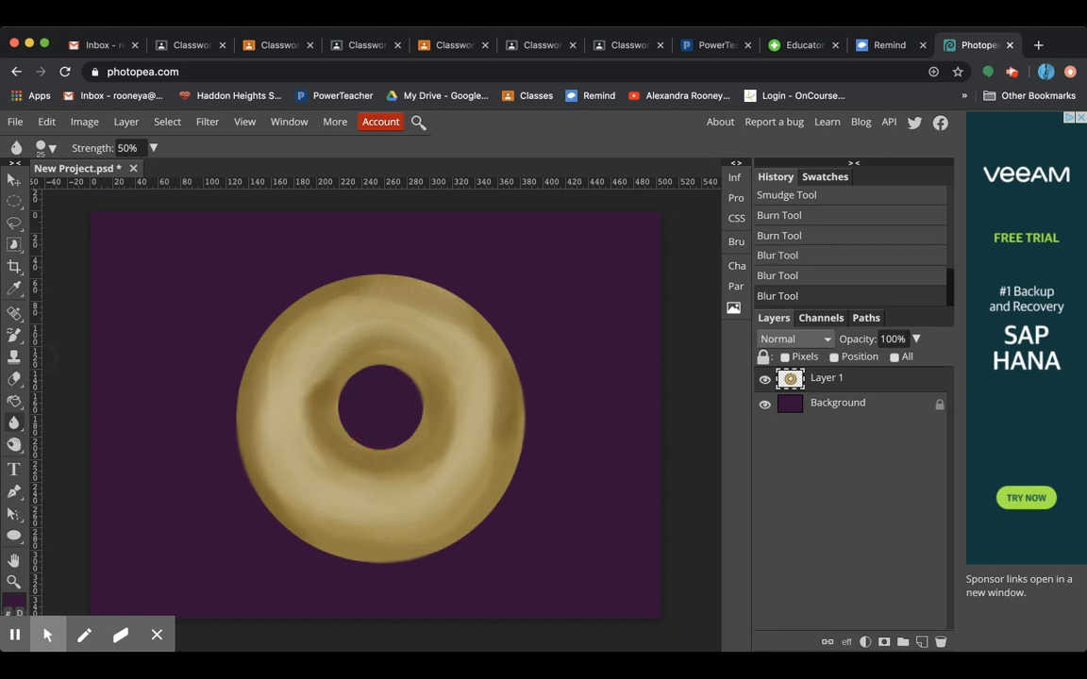
right_click(14, 424)
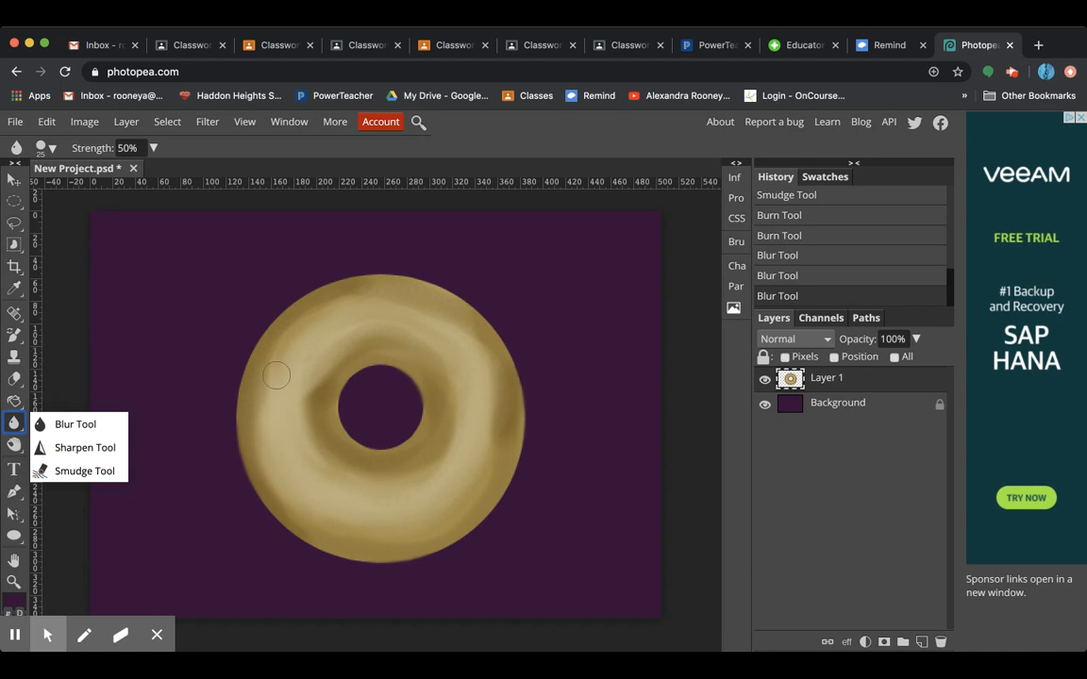
mouse_move(274, 376)
mouse_down()
mouse_move(298, 330)
mouse_move(274, 347)
mouse_move(264, 382)
mouse_move(266, 450)
mouse_move(259, 391)
mouse_move(285, 336)
mouse_move(311, 390)
mouse_move(309, 418)
mouse_move(343, 472)
mouse_move(382, 475)
mouse_move(292, 431)
mouse_move(310, 343)
mouse_move(314, 425)
mouse_move(347, 459)
mouse_move(322, 372)
mouse_move(339, 347)
mouse_up()
mouse_move(451, 356)
mouse_down()
mouse_move(432, 468)
mouse_move(401, 311)
mouse_up()
drag(401, 311, 368, 307)
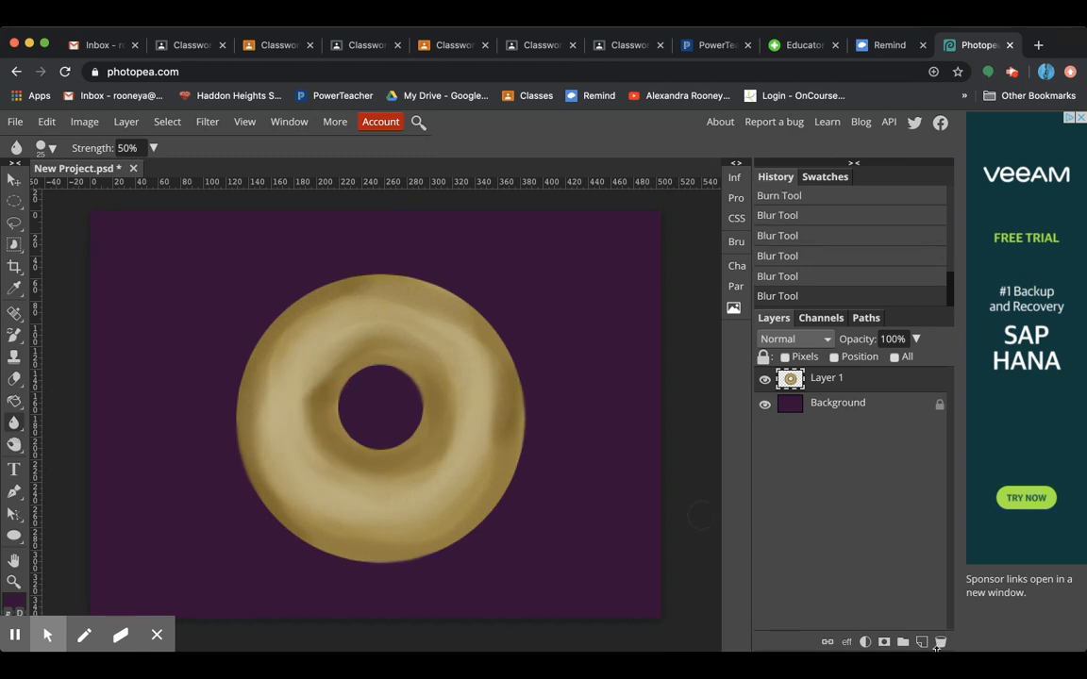
Step: Add a new layer above the ring and set the Brush tool to the rough 76 px blot tip, resized to 40 px
click(923, 643)
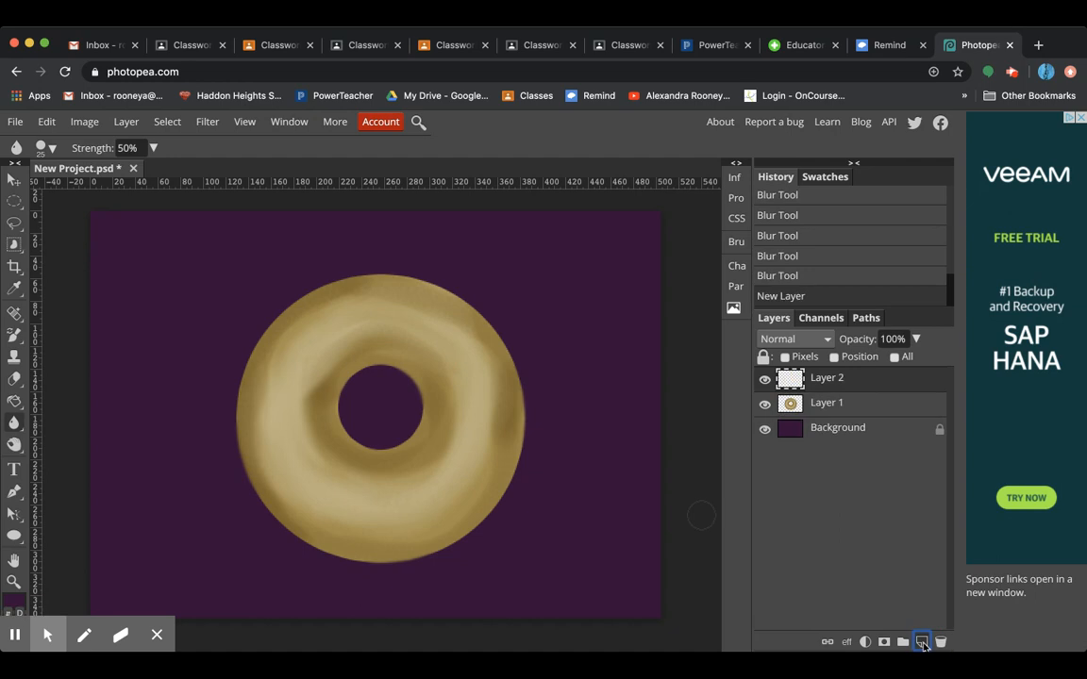
click(16, 336)
click(82, 341)
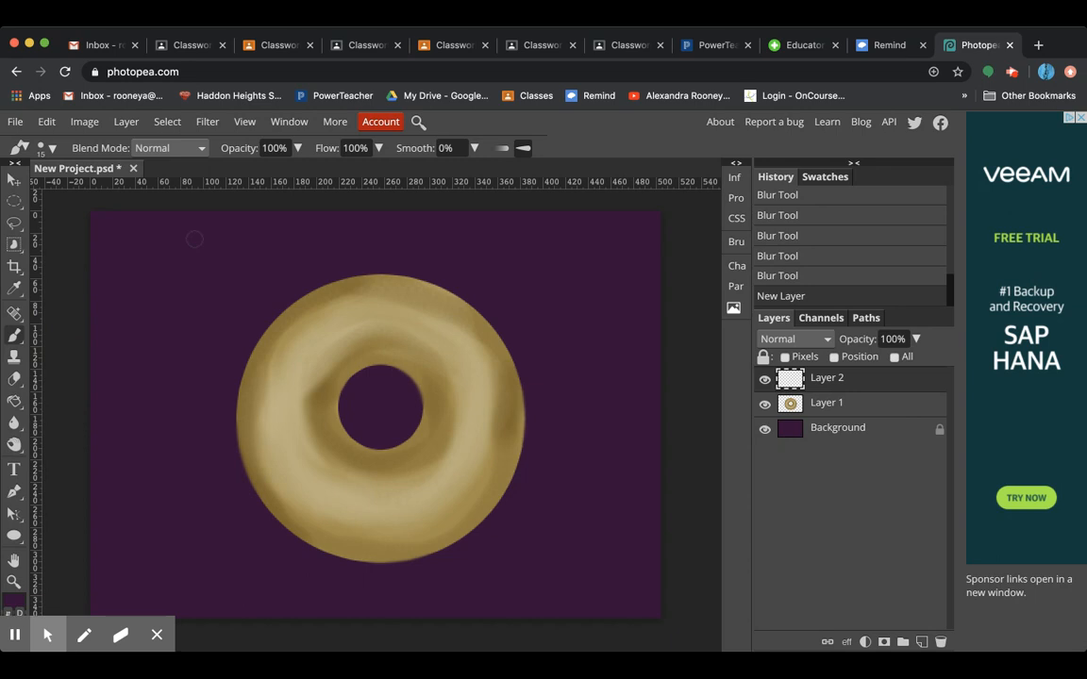
click(40, 151)
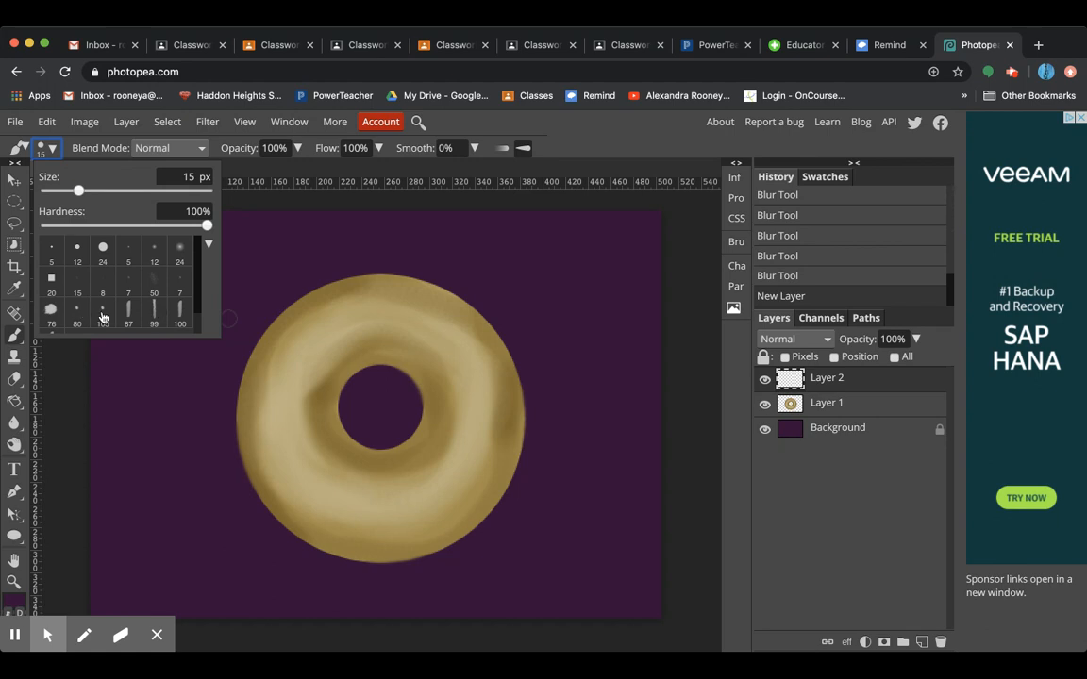
scroll(103, 317, down, 1)
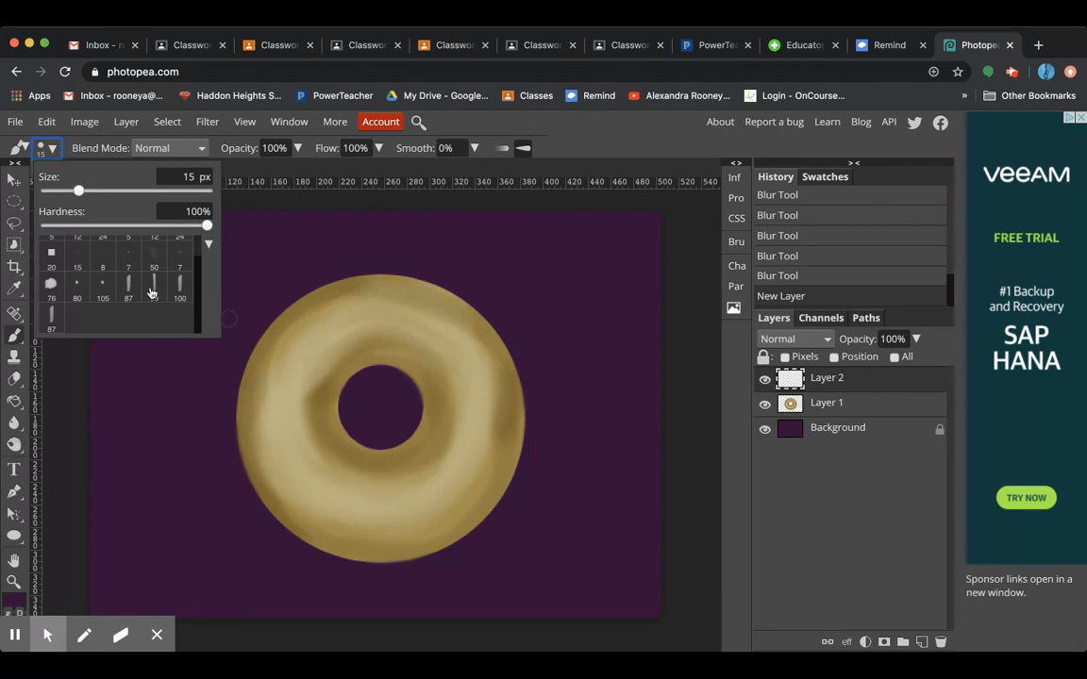
click(51, 288)
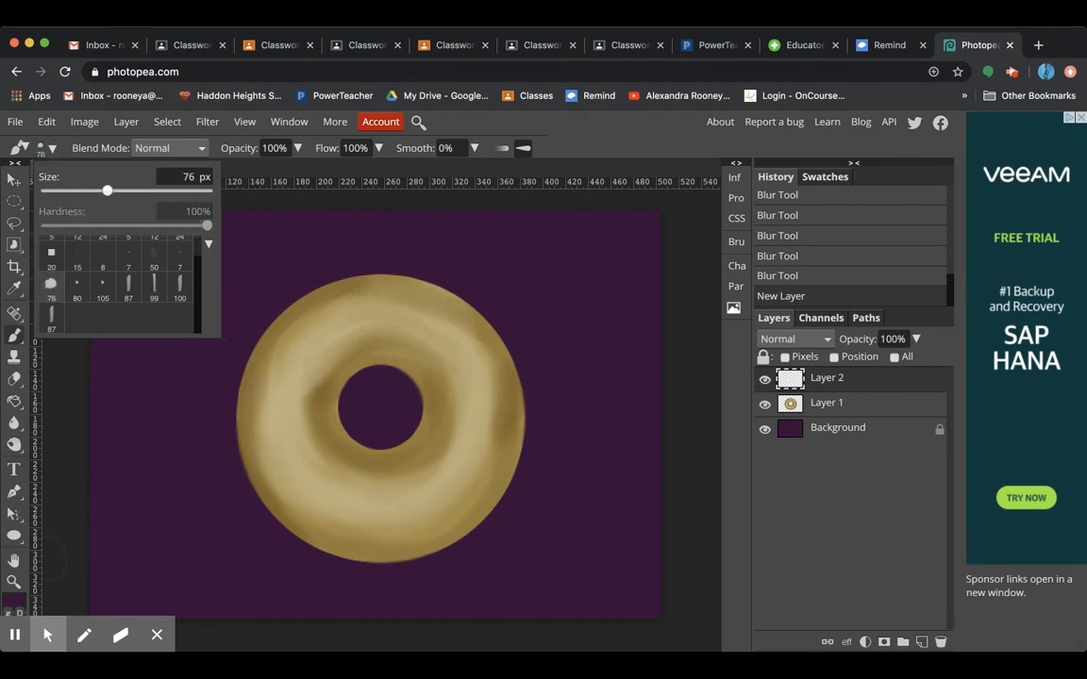
click(604, 125)
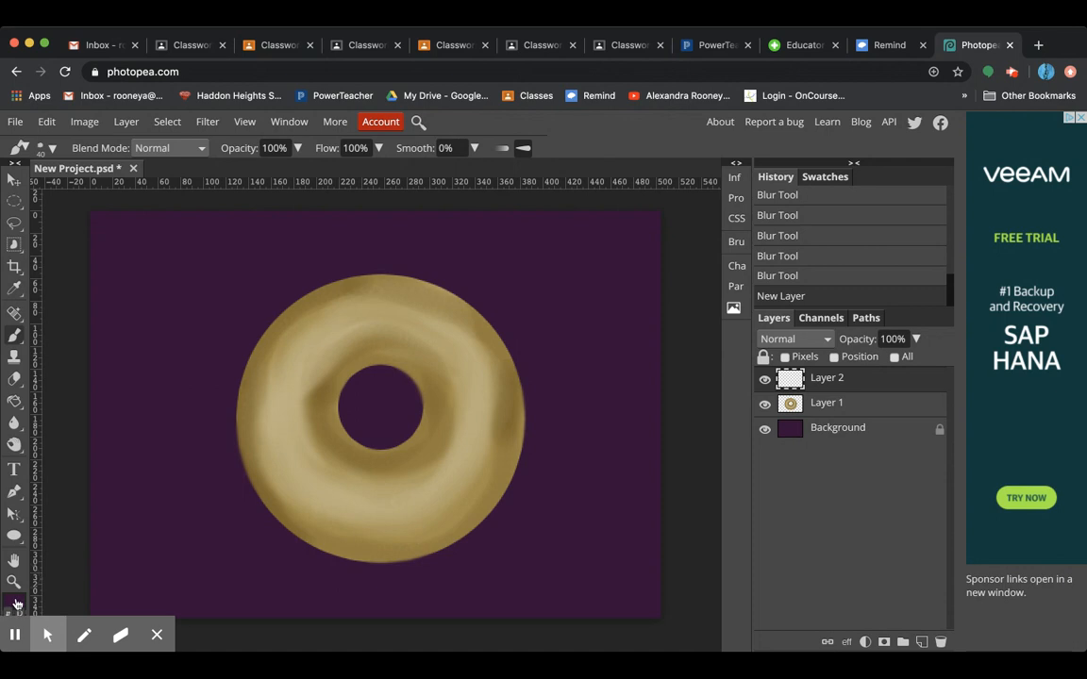
Step: Set the foreground color to bright pink, hex e73aeb
click(16, 604)
click(252, 306)
click(269, 274)
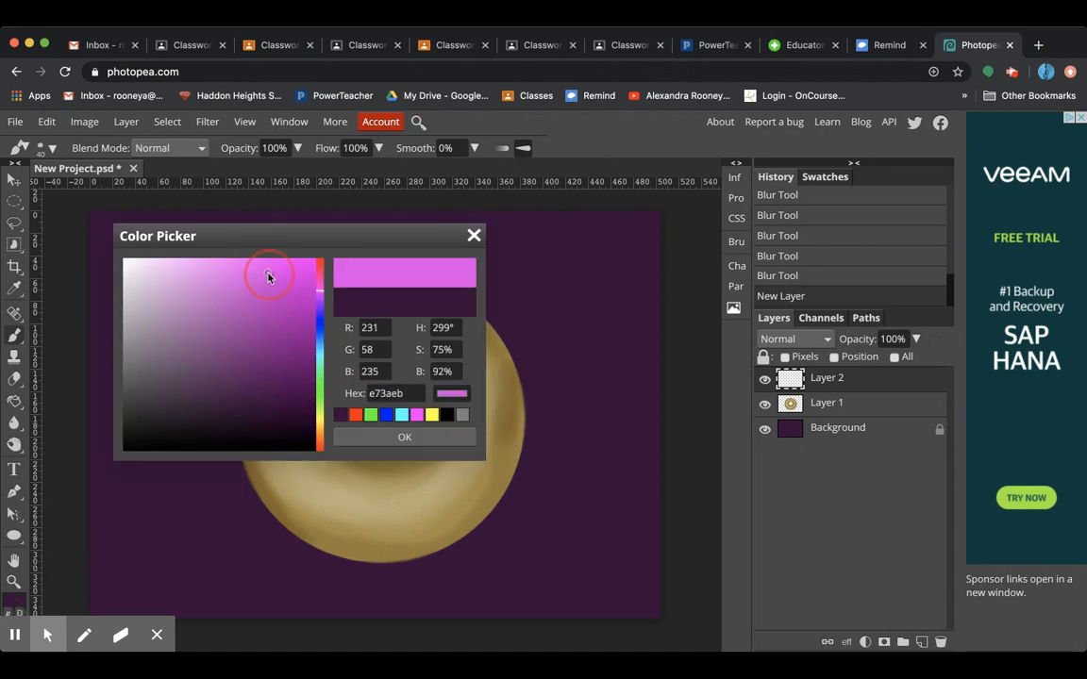
click(358, 439)
Step: Dab six separate pink splotches around the ring on the new layer
click(285, 415)
click(295, 491)
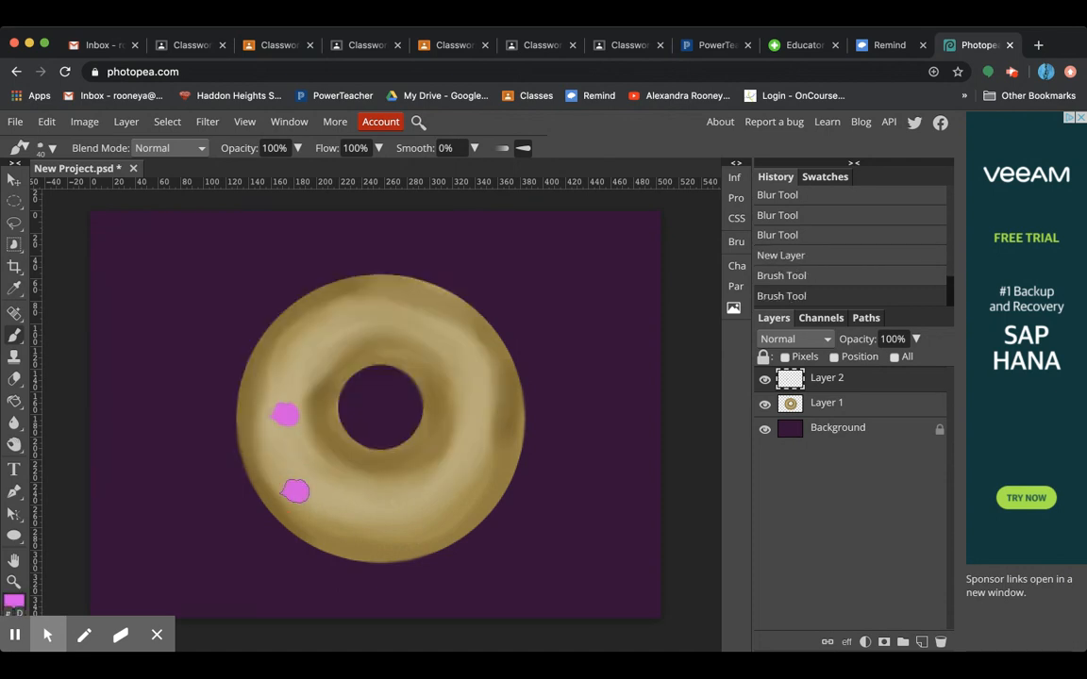
click(405, 317)
click(485, 390)
click(439, 488)
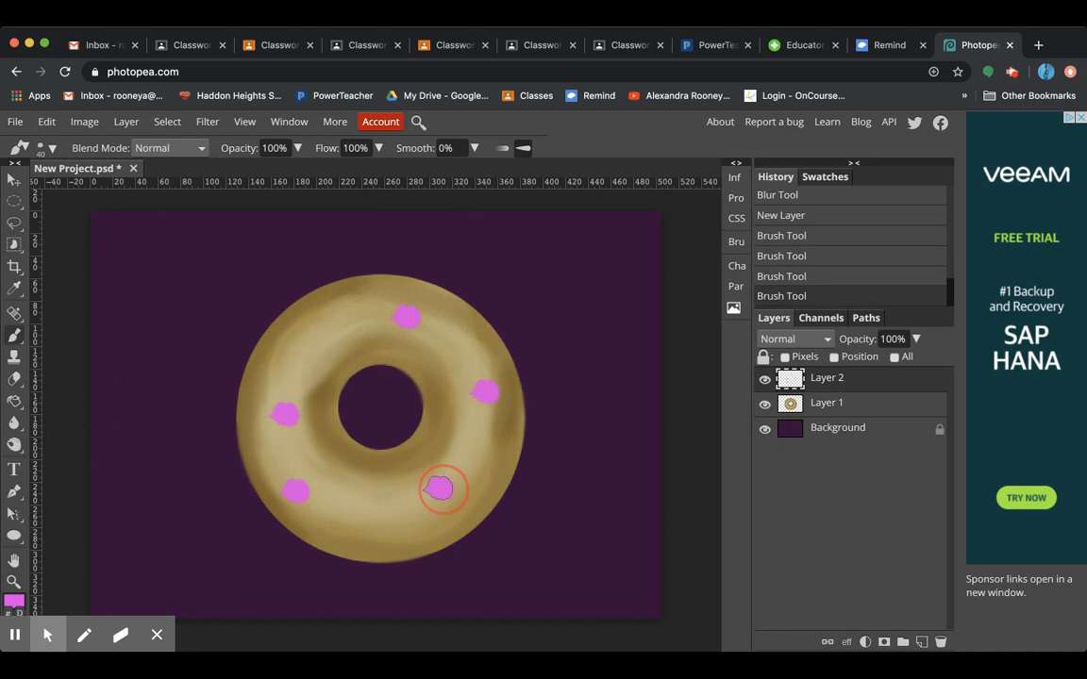
click(326, 337)
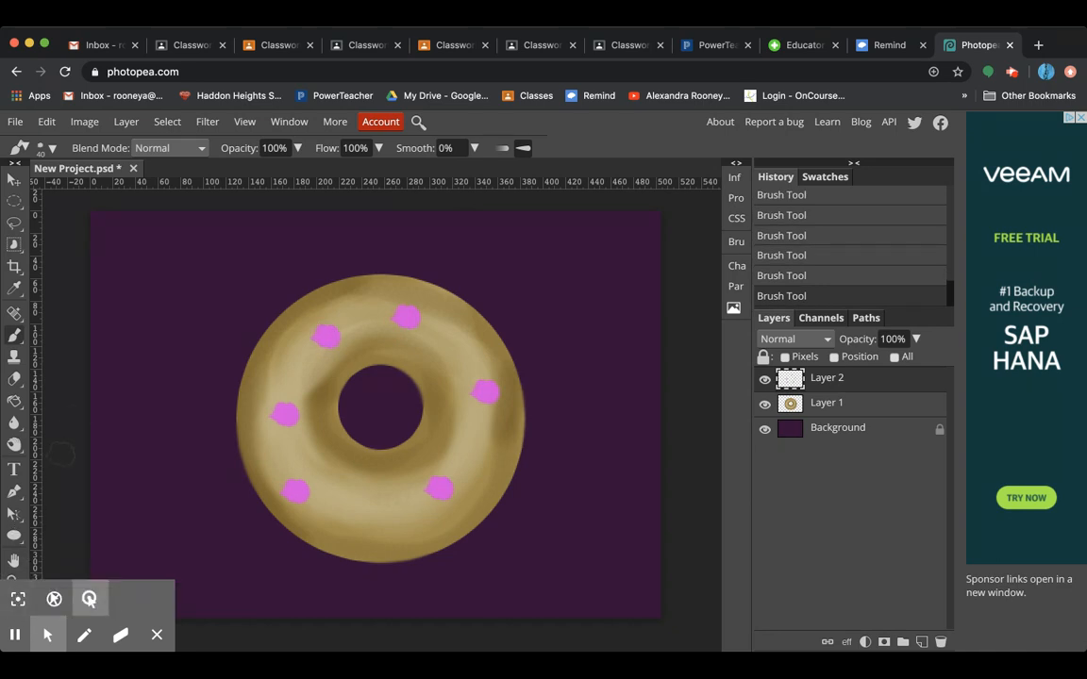
Step: Set the brush to the streaked 87 px tip and the foreground color to pinkish red, hex eb3a71
click(42, 148)
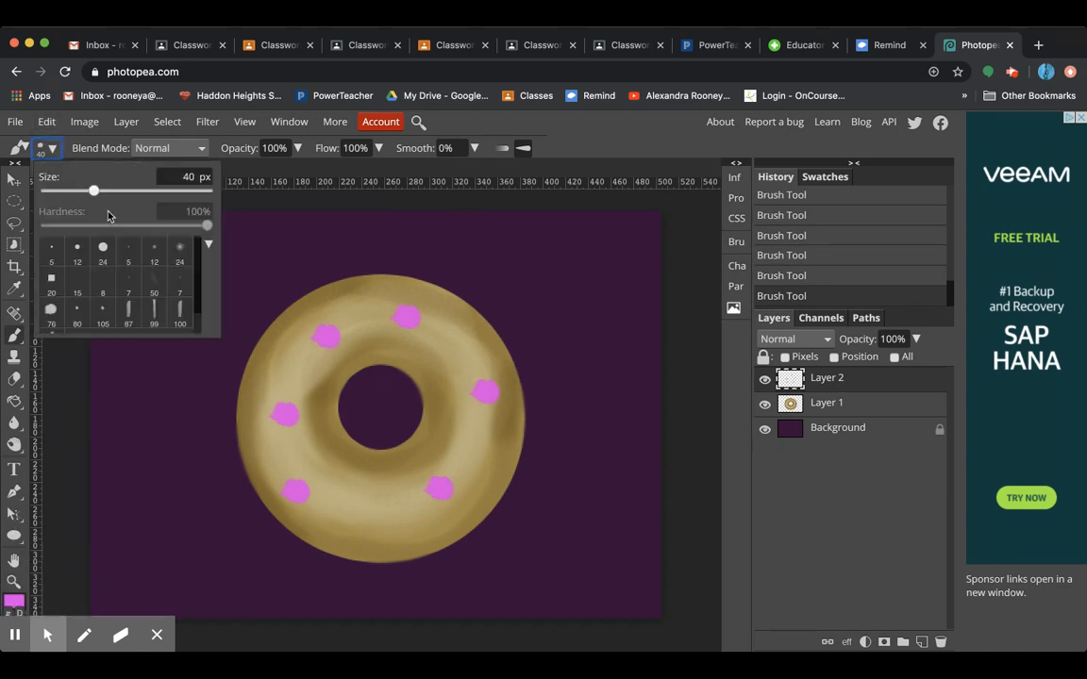
click(129, 311)
click(14, 601)
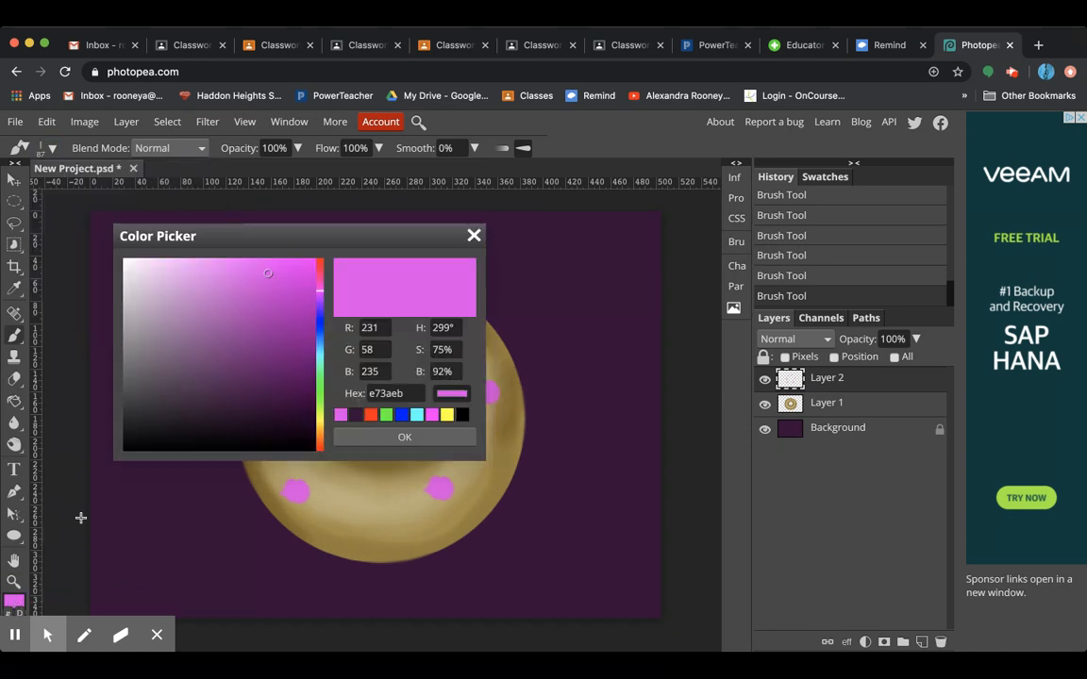
drag(319, 291, 319, 273)
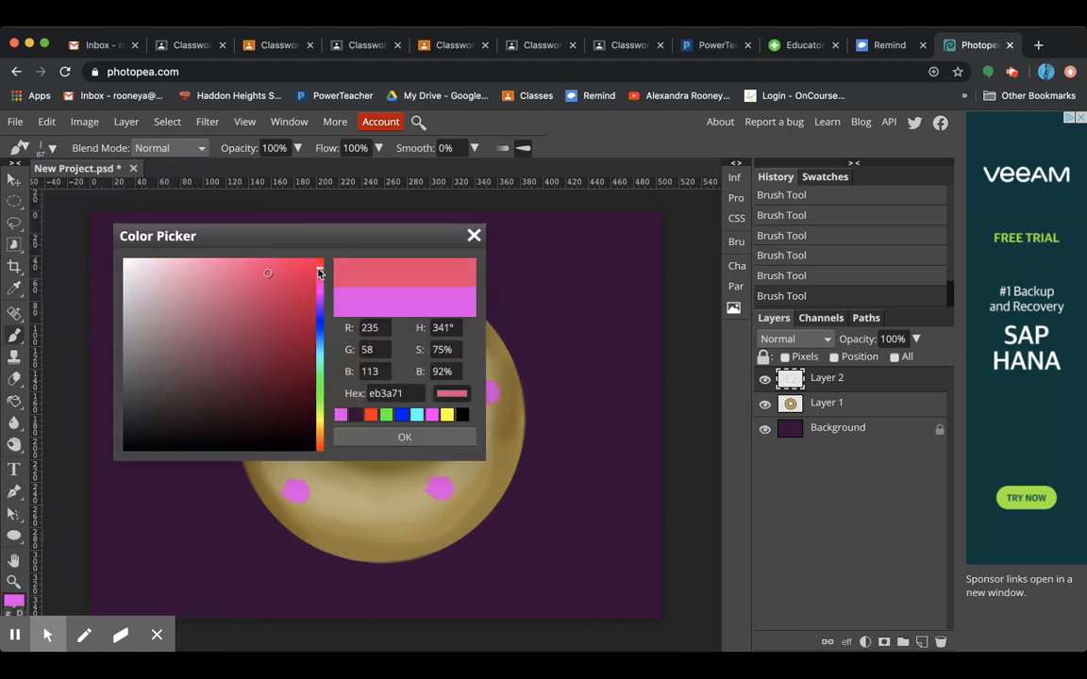
click(415, 438)
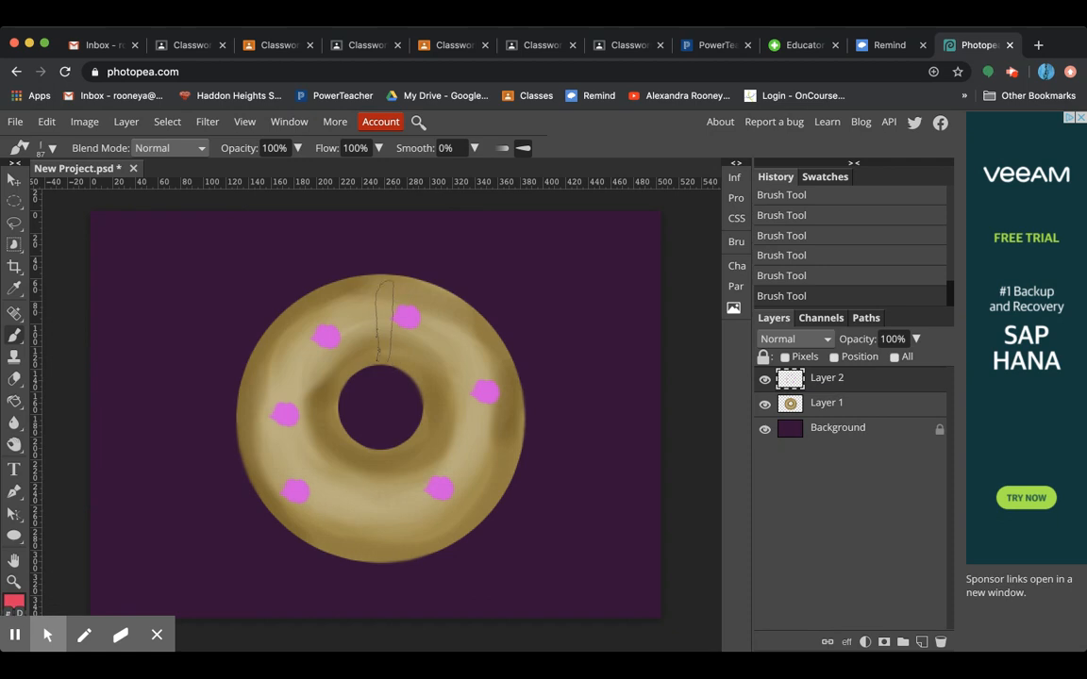
Step: Resize the streaked brush to 40 px and stamp six red sprinkles between the pink splotches around the ring
key(bracketleft)
click(357, 309)
click(460, 347)
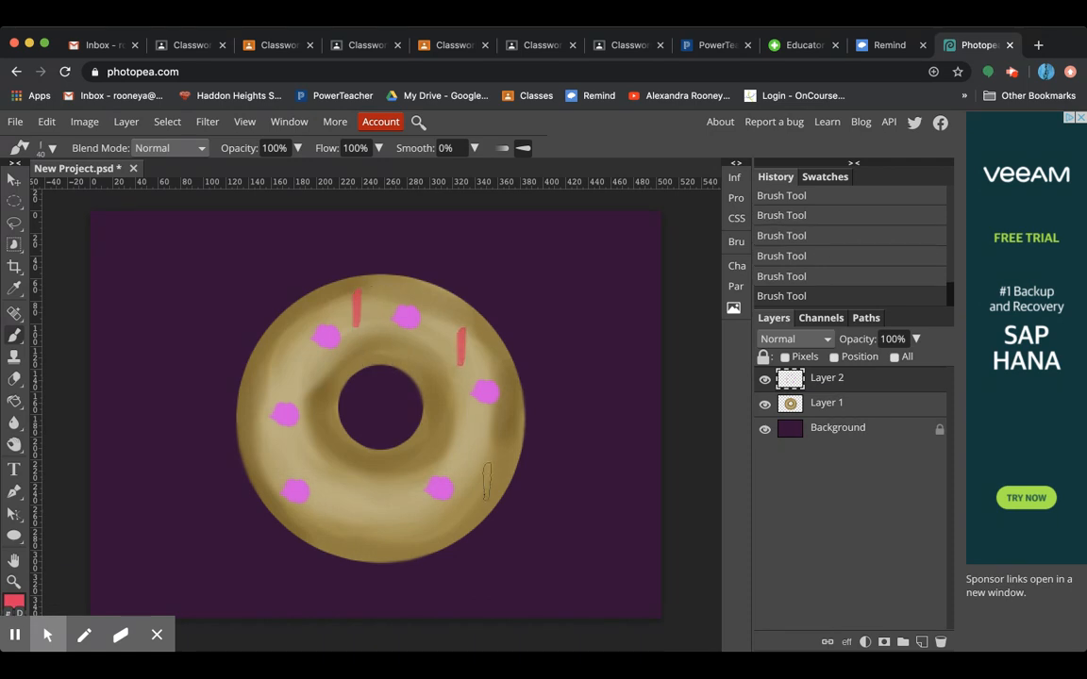
click(470, 453)
click(364, 510)
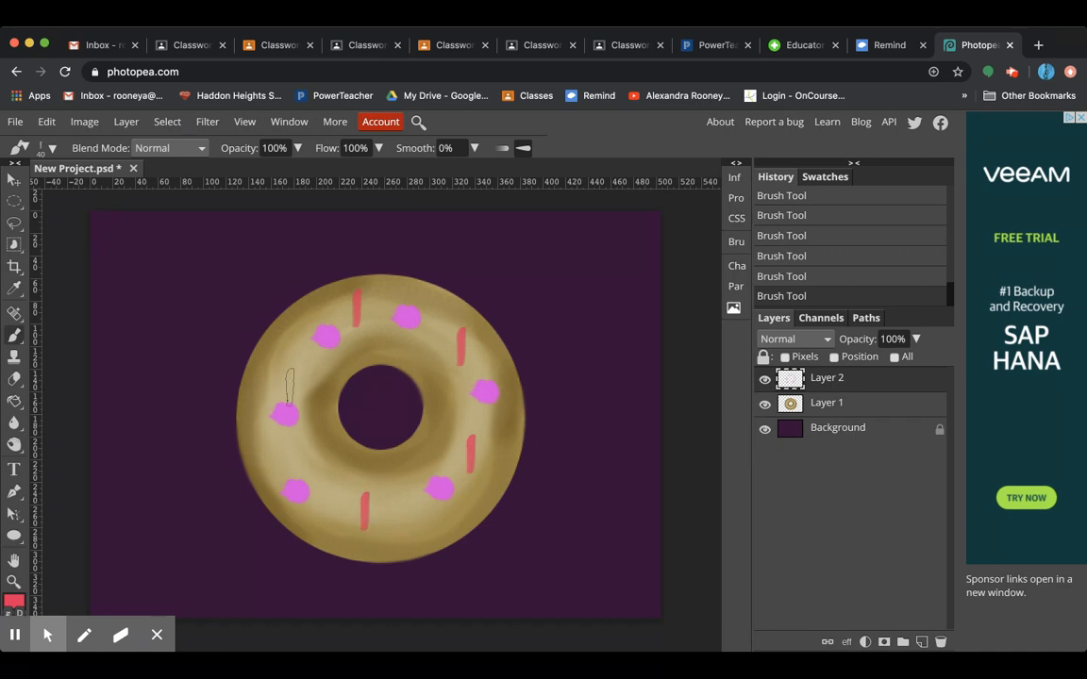
click(290, 356)
click(308, 451)
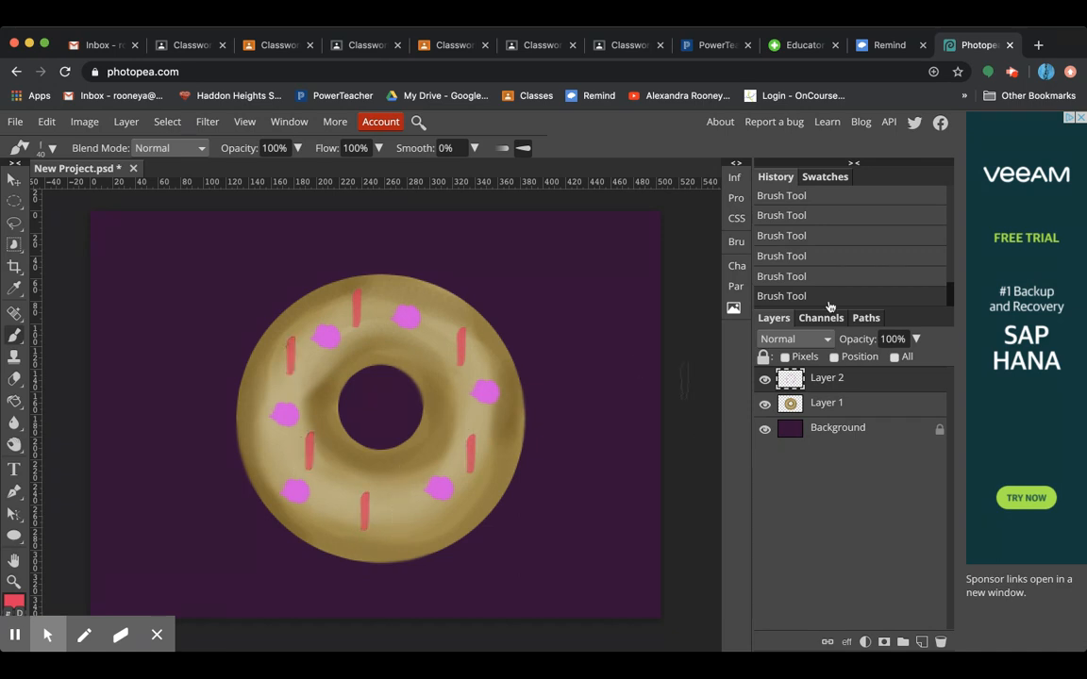
Step: Try the Linear Burn and Overlay blend modes on the decoration layer and settle on Hard Light
click(796, 429)
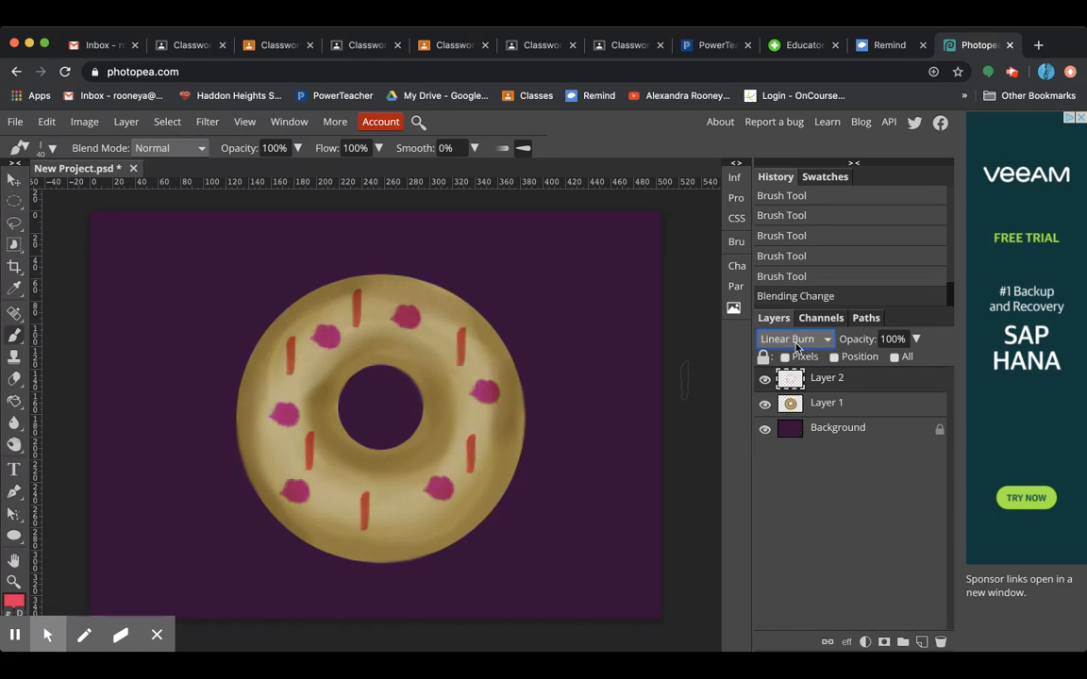
click(782, 462)
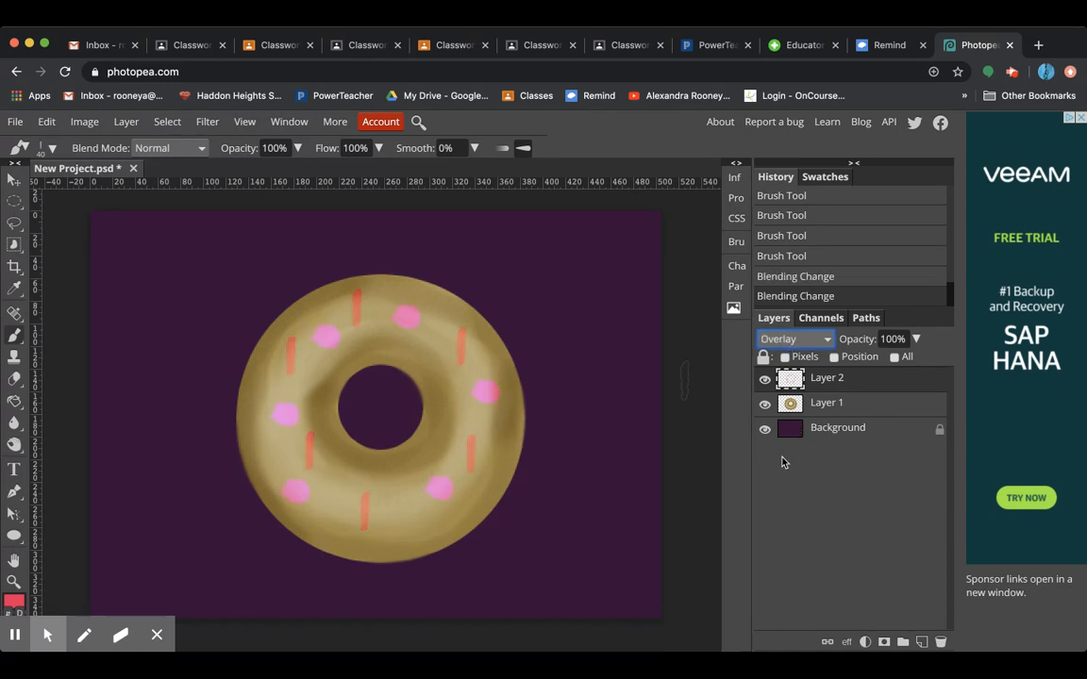
click(802, 367)
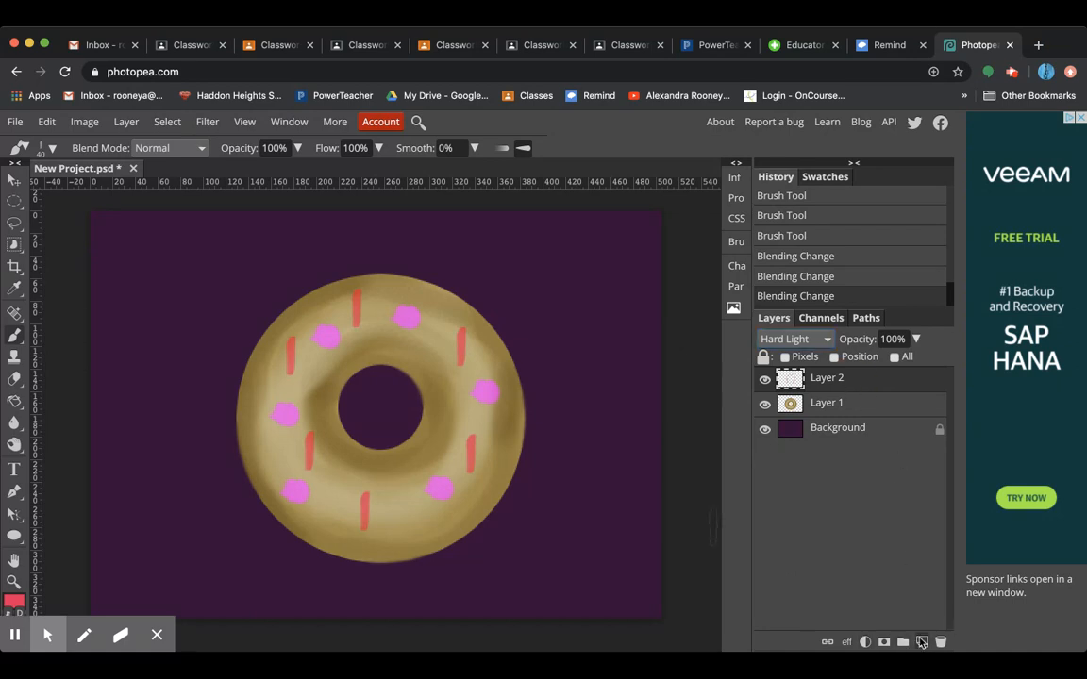
Step: Add a new layer and create a text box near the canvas's upper left corner reading "Donut"
click(922, 642)
click(15, 470)
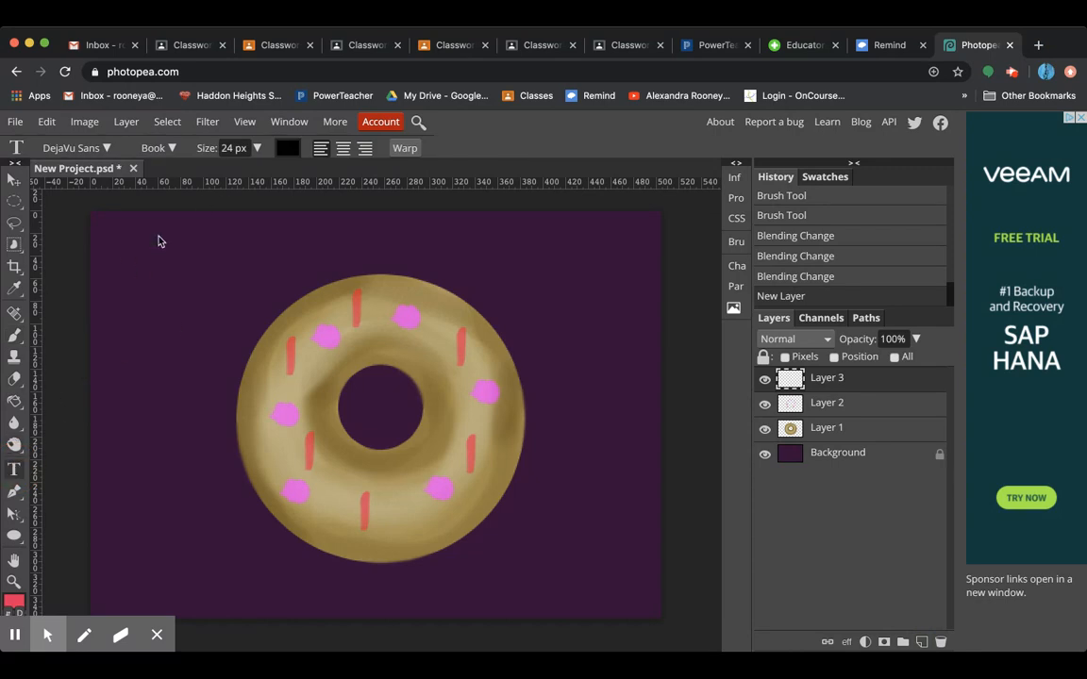
drag(138, 235, 345, 328)
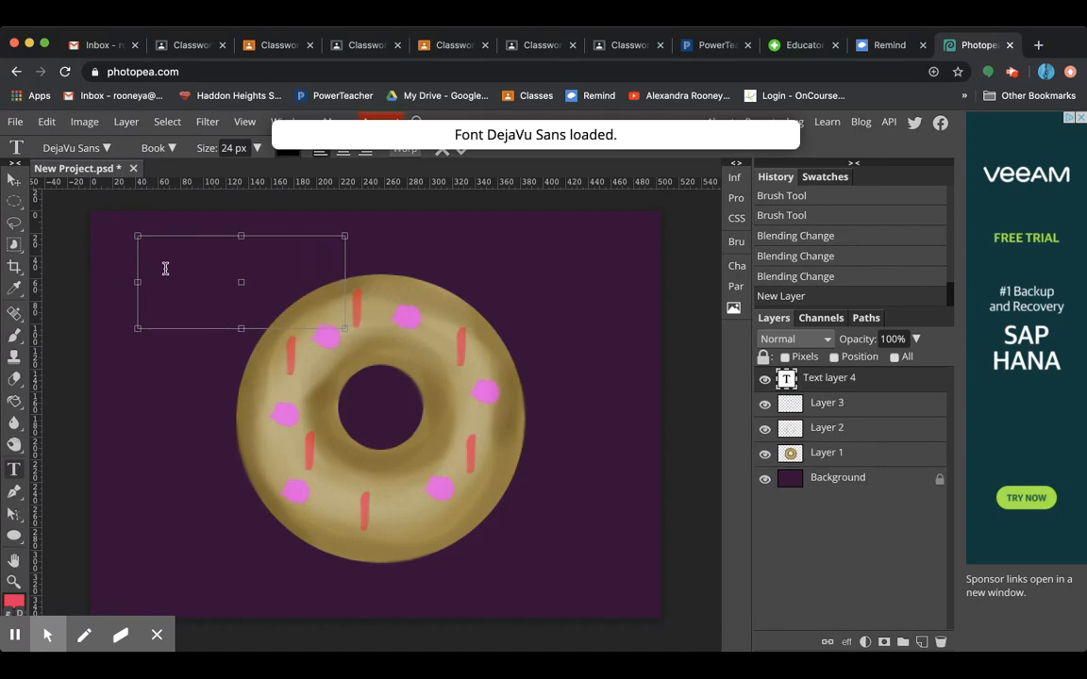
text(Donut)
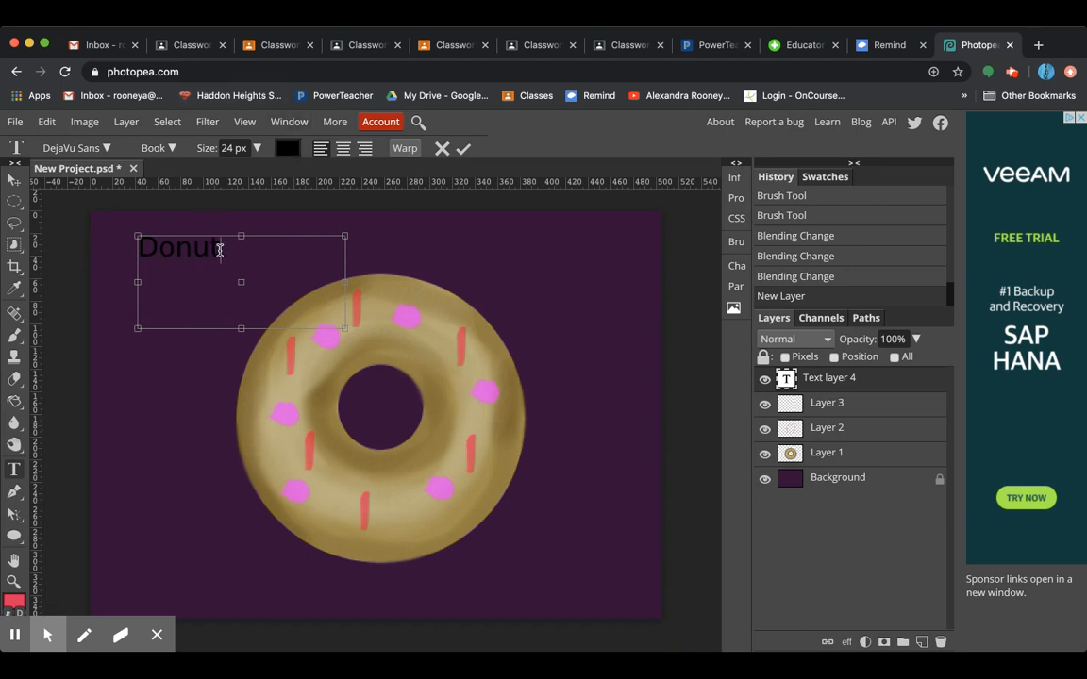
Step: Recolor the whole word "Donut" to red, hex da1552
drag(220, 250, 106, 233)
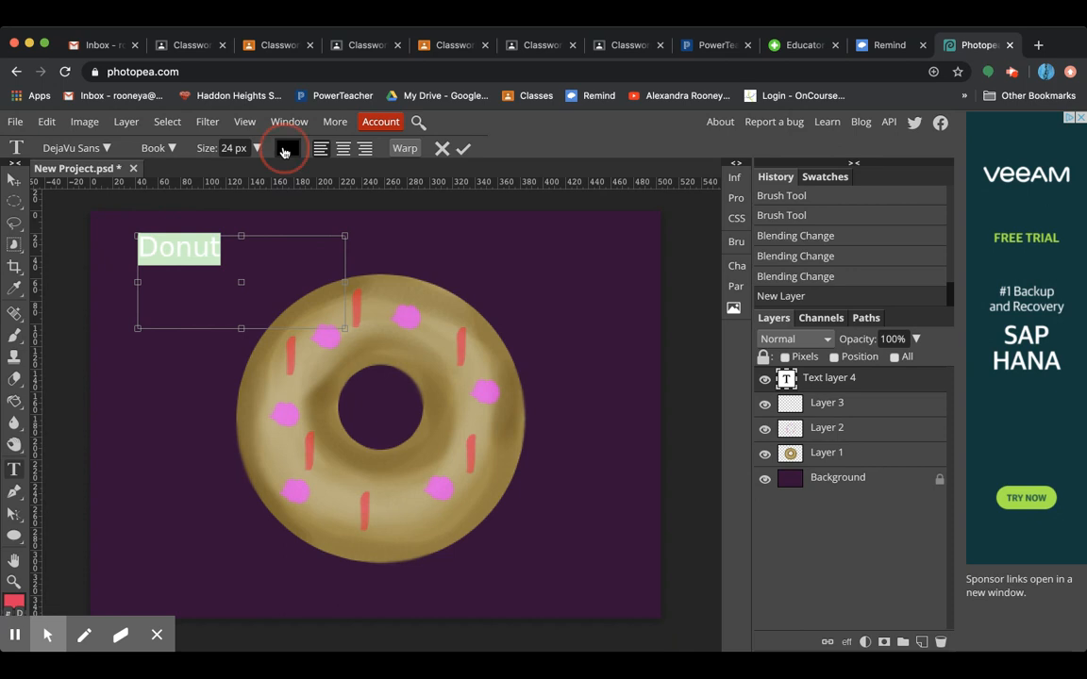
click(287, 148)
drag(272, 298, 296, 289)
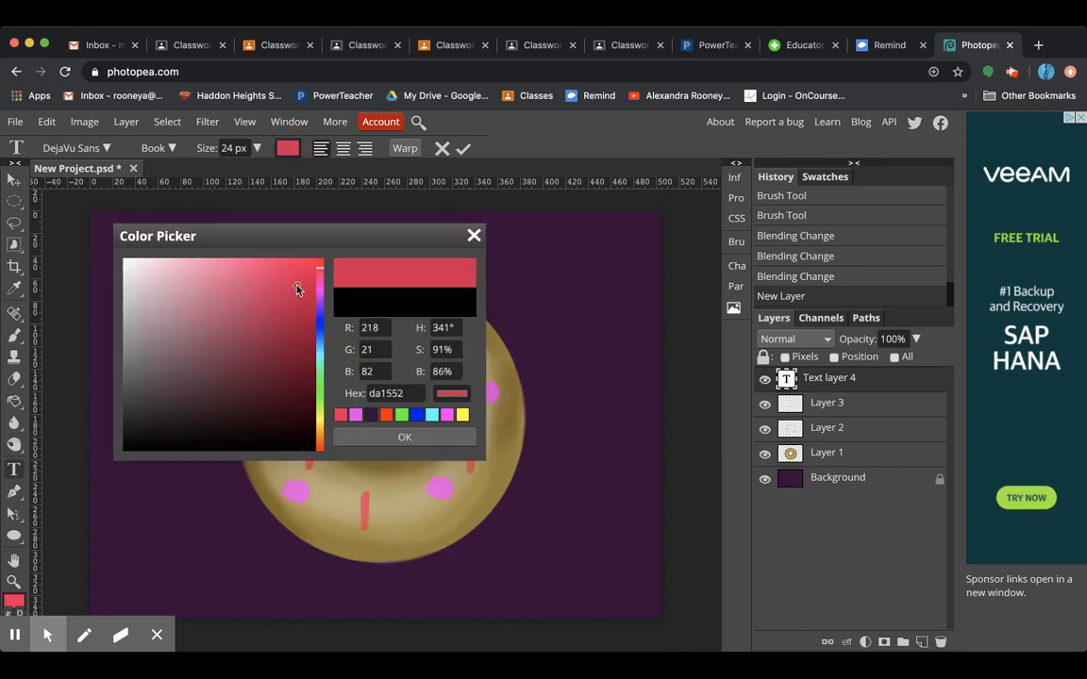
click(347, 437)
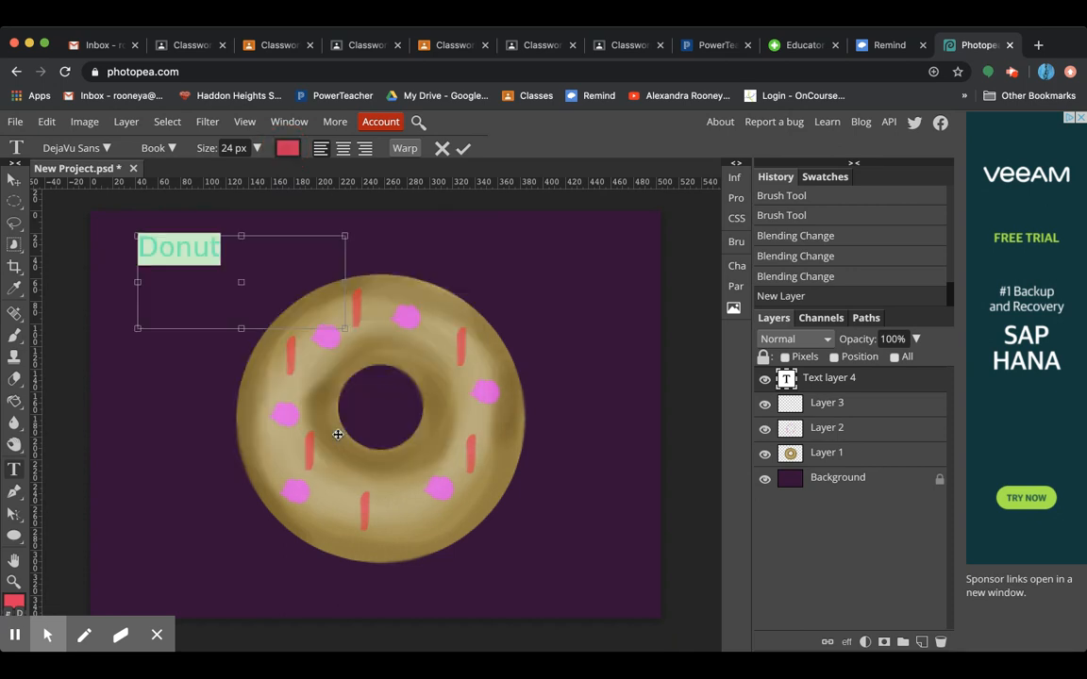
Step: Change the font of the "Donut" text to Desyrel
click(82, 151)
scroll(133, 418, down, 1)
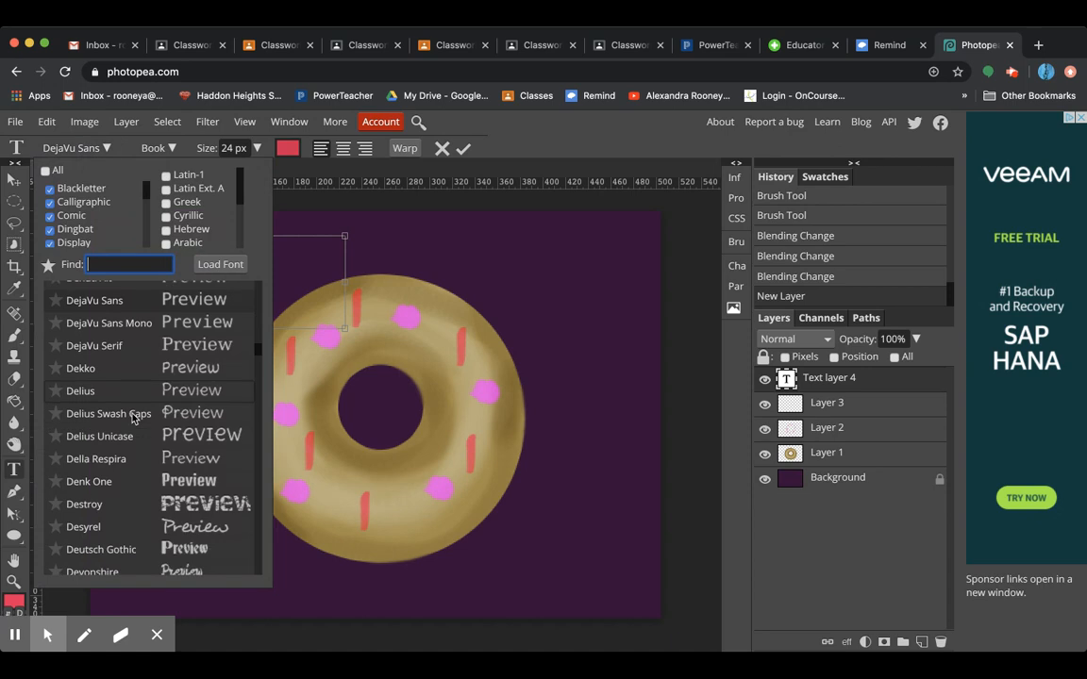
scroll(133, 418, up, 1)
scroll(132, 418, down, 5)
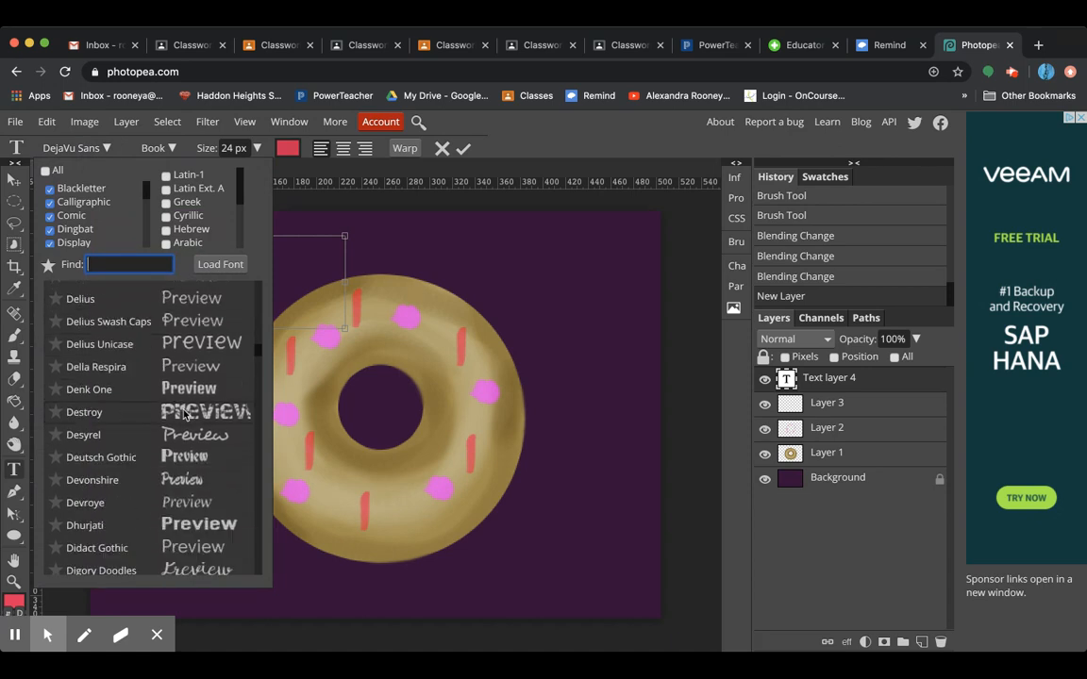
click(189, 434)
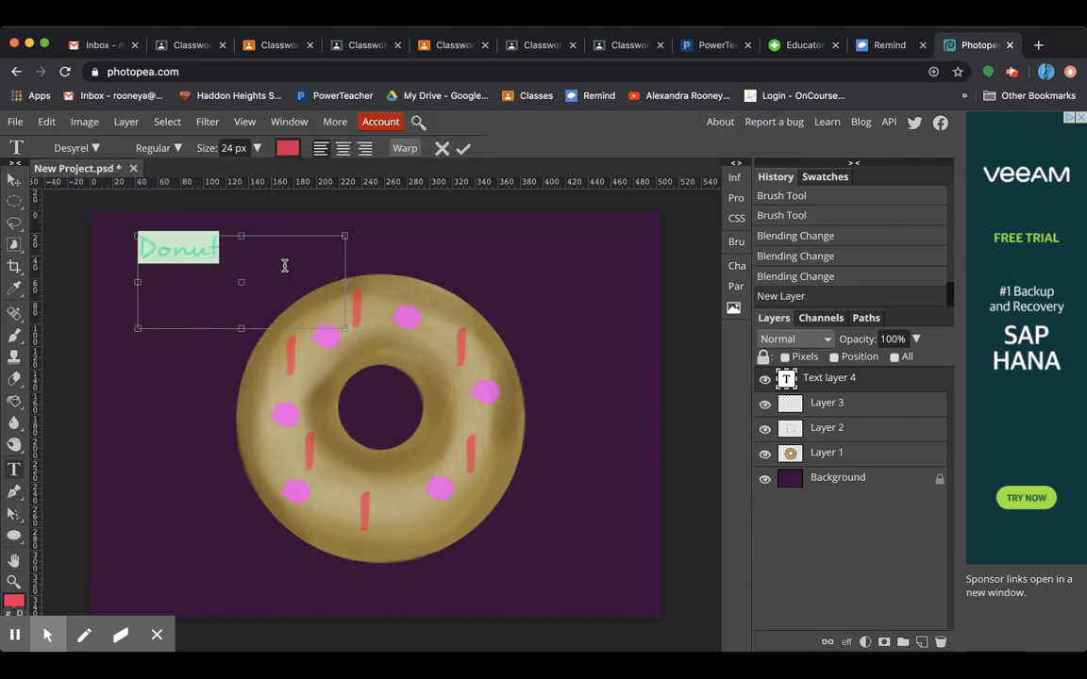
Step: Enlarge the "Donut" text until it spans about half of the canvas width
click(160, 148)
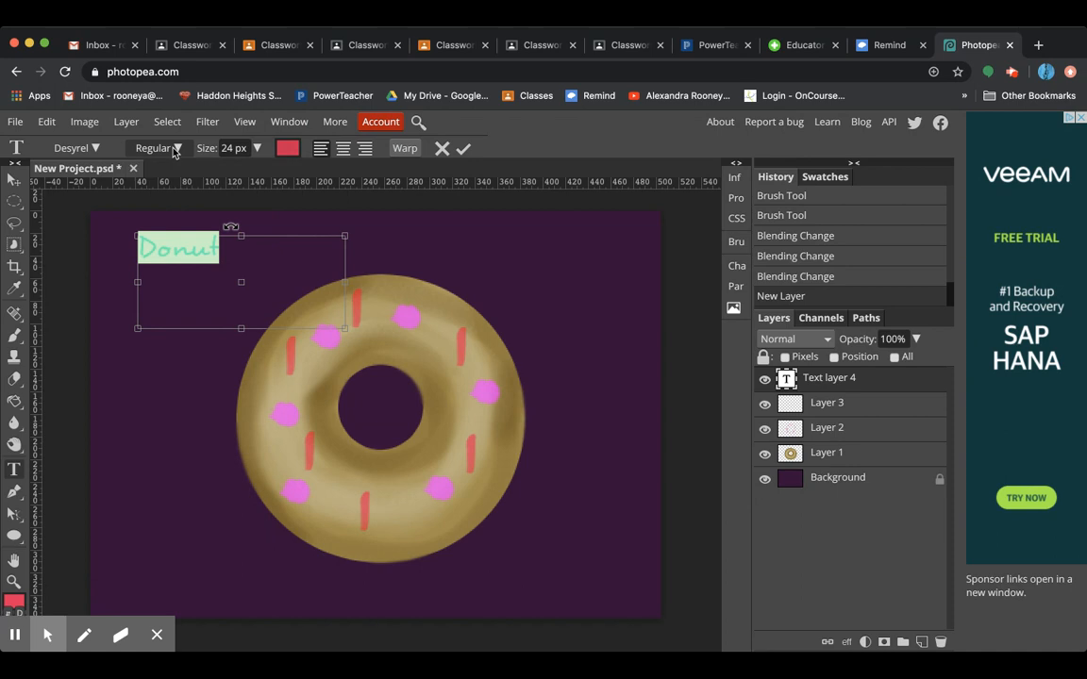
double_click(225, 151)
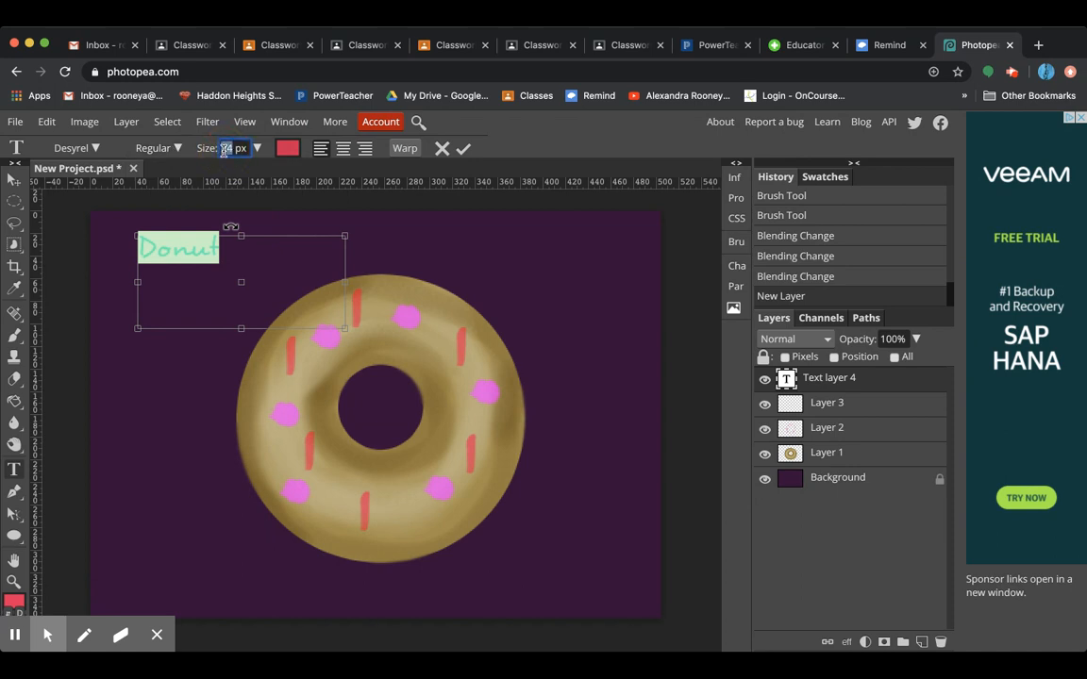
key(Return)
Step: Move the ring and its decorations together toward the canvas's lower right, and shift the "Donut" text down and left
click(14, 179)
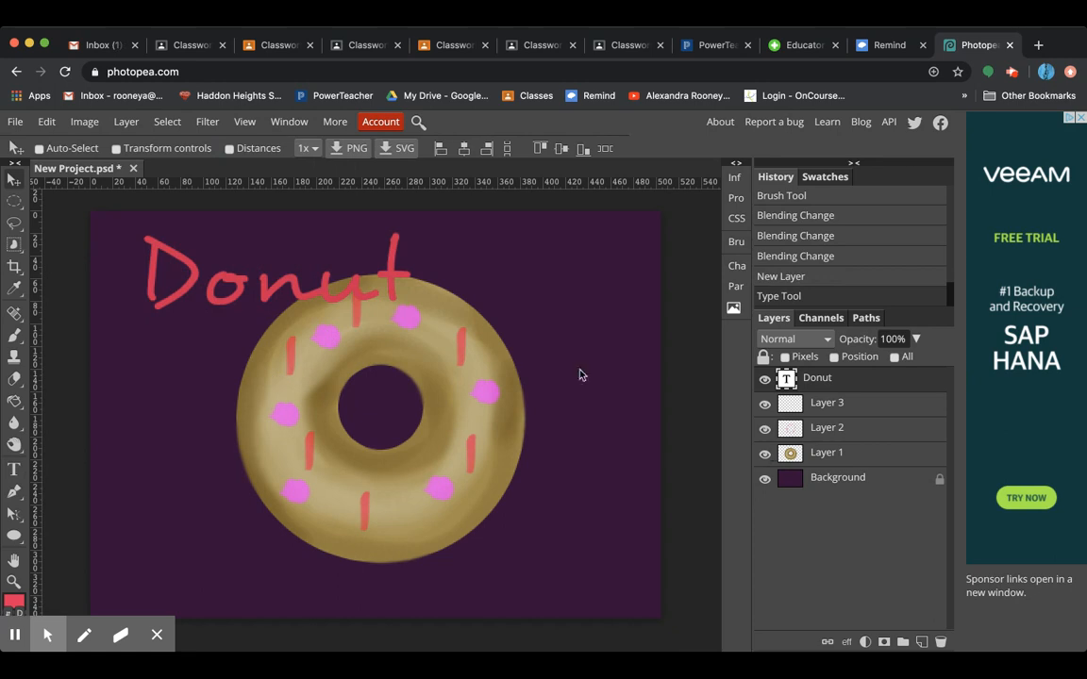
click(824, 455)
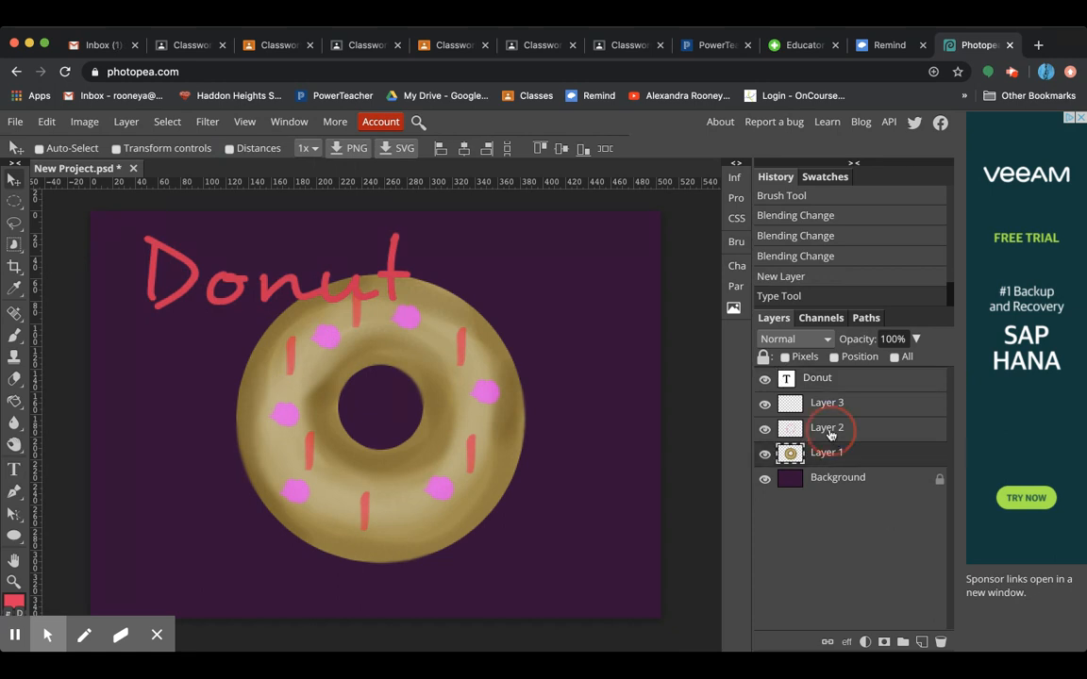
drag(499, 443, 582, 499)
click(819, 379)
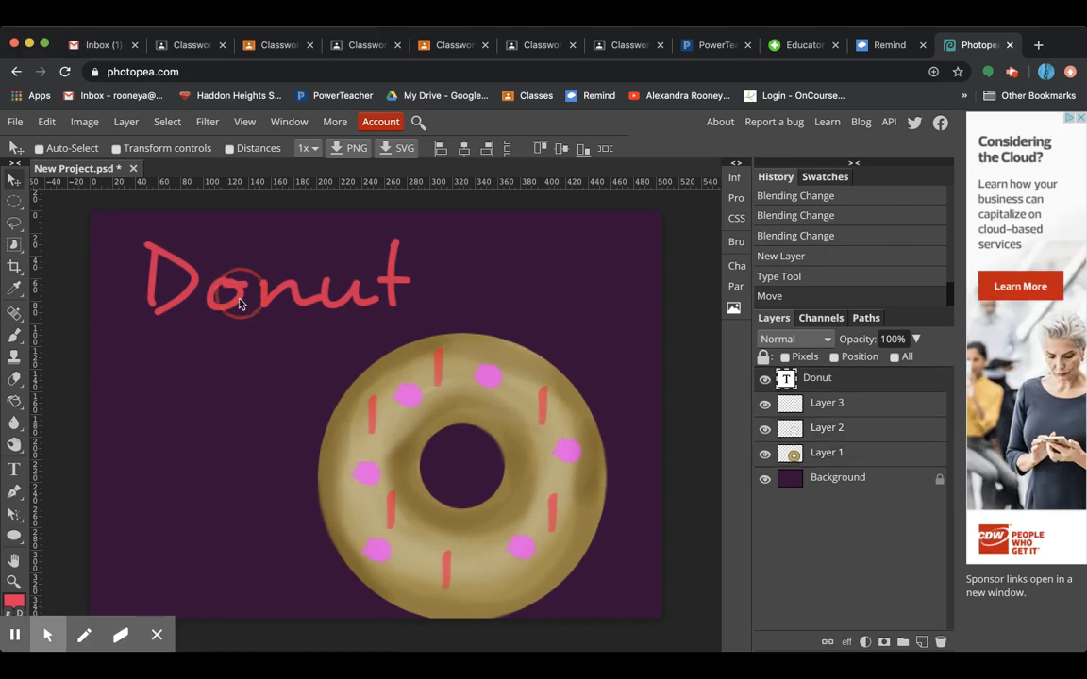
drag(237, 287, 202, 316)
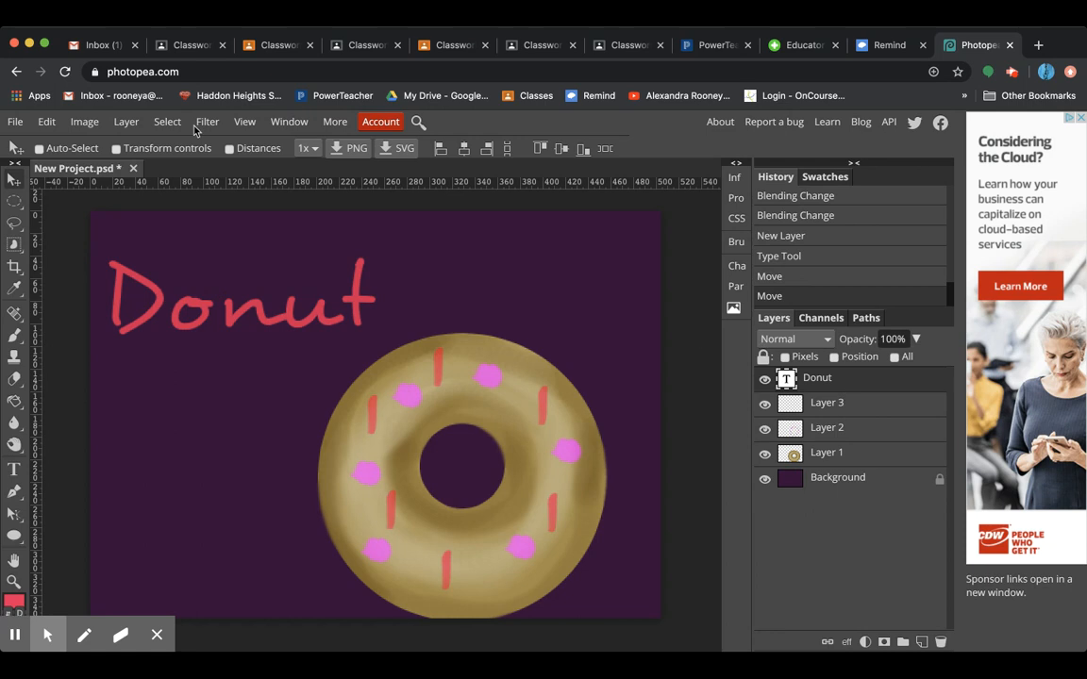
Step: Look for further text layer options and open the layer's Properties
click(123, 122)
mouse_move(92, 124)
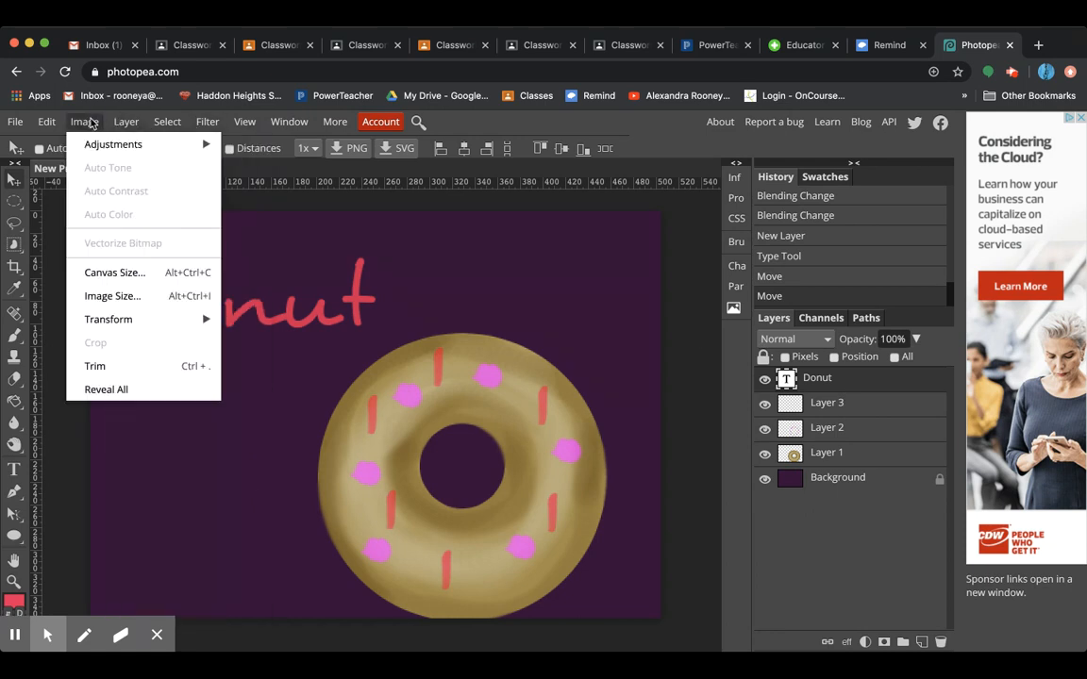
mouse_move(222, 128)
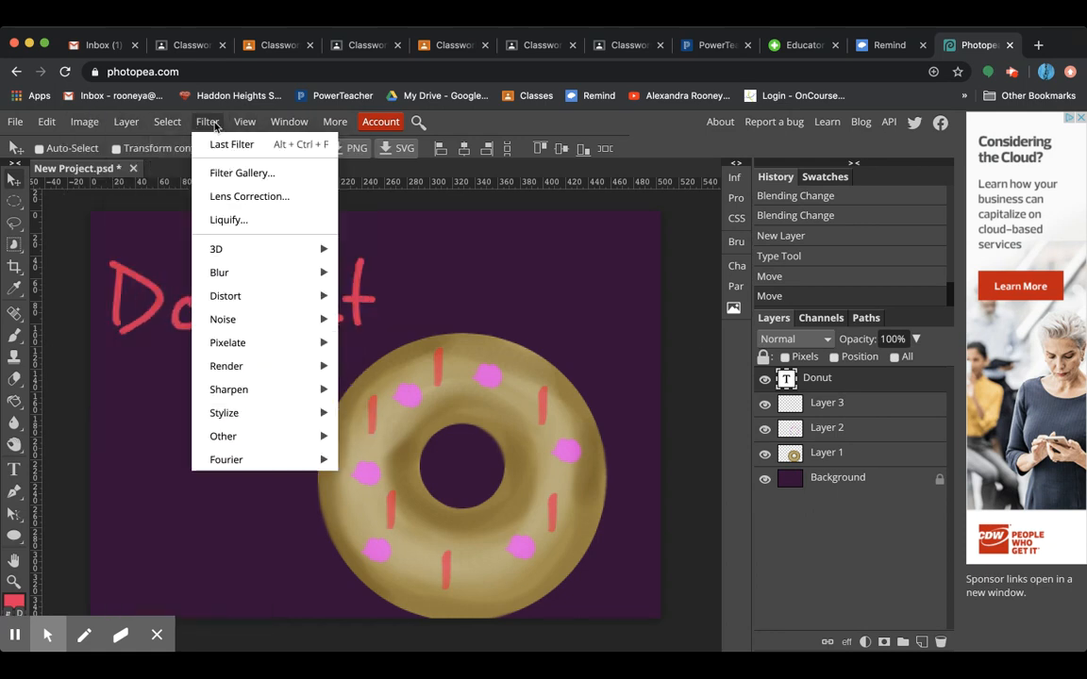
mouse_move(289, 126)
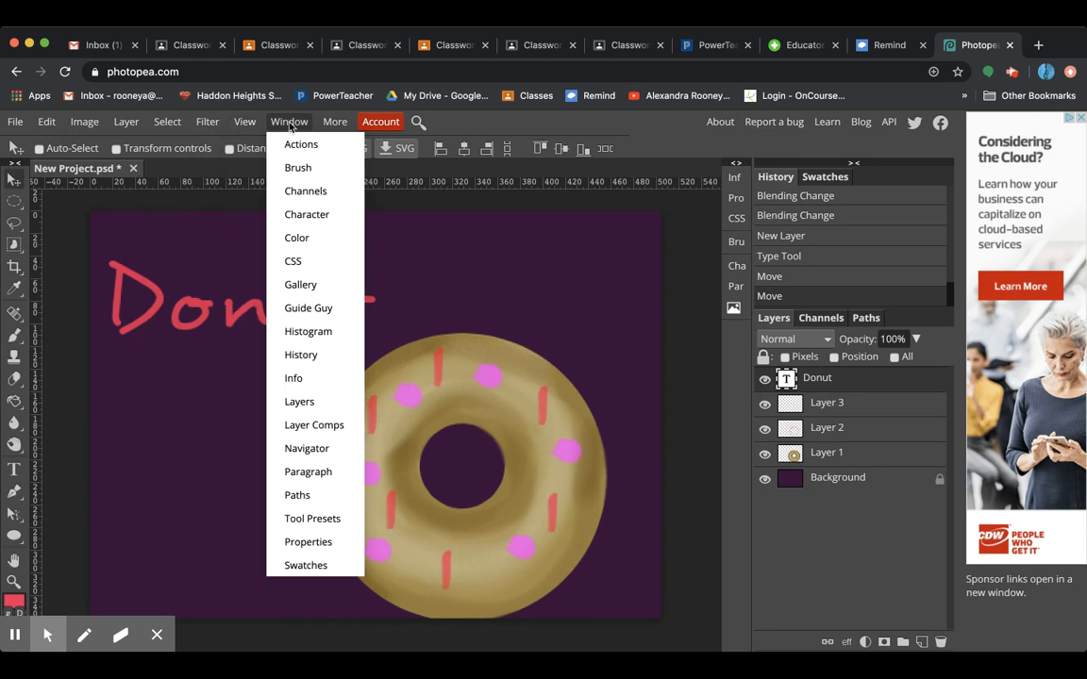
click(300, 542)
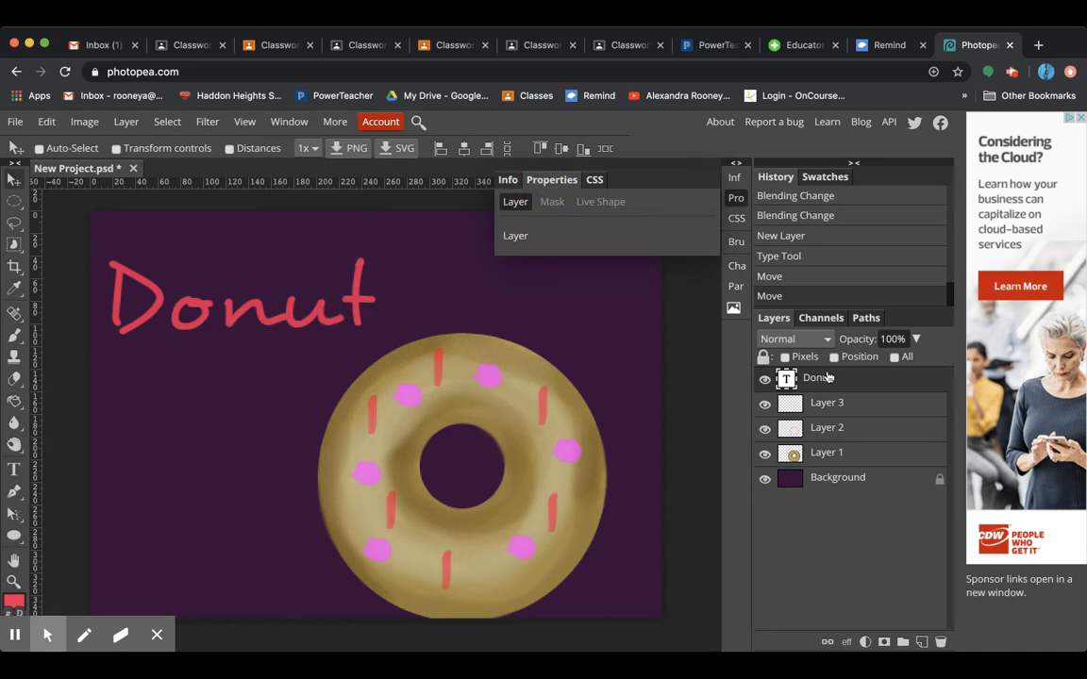
Step: Reposition the "Donut" text slightly right and down, keeping it above the doughnut
mouse_move(827, 378)
mouse_down()
mouse_move(827, 397)
mouse_move(811, 382)
mouse_up()
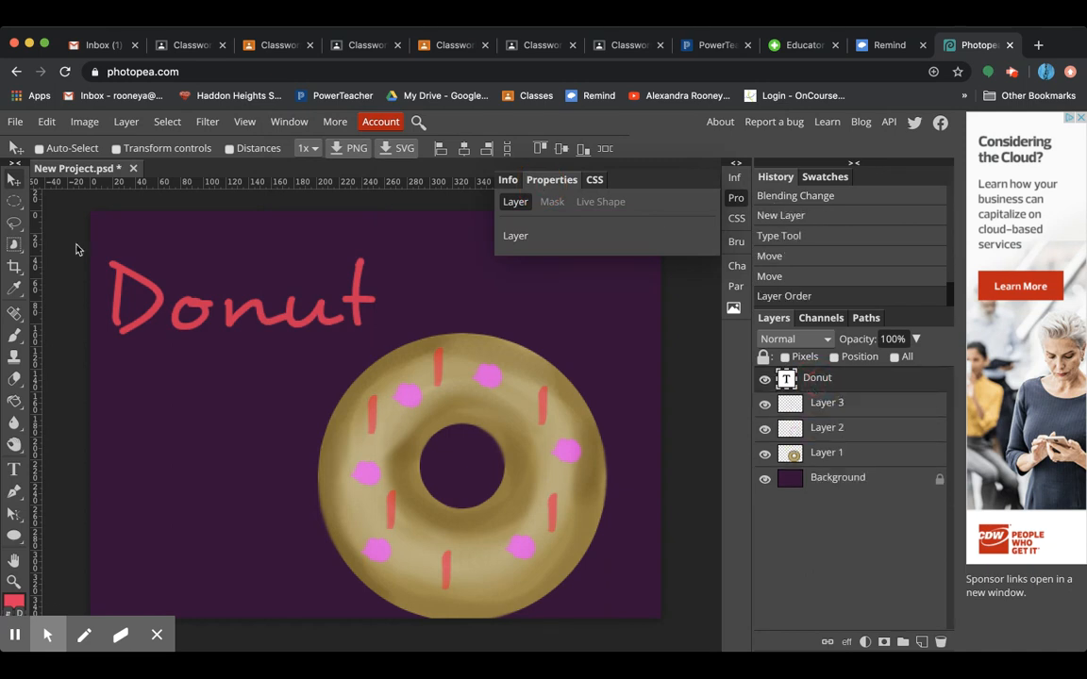
drag(134, 303, 162, 302)
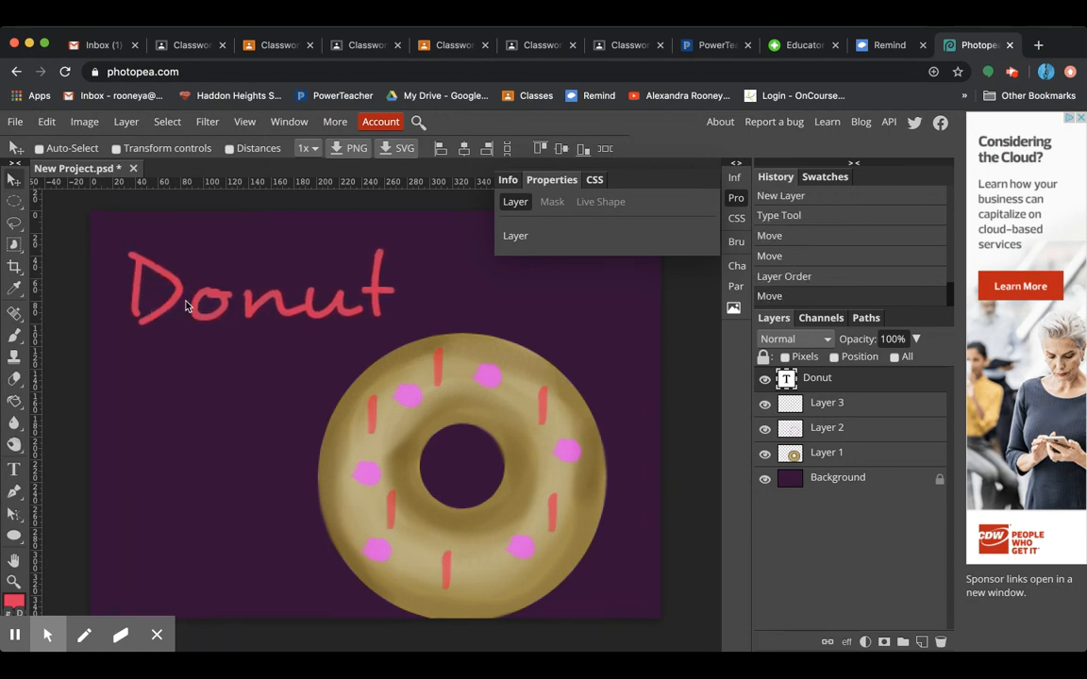
key(super+t)
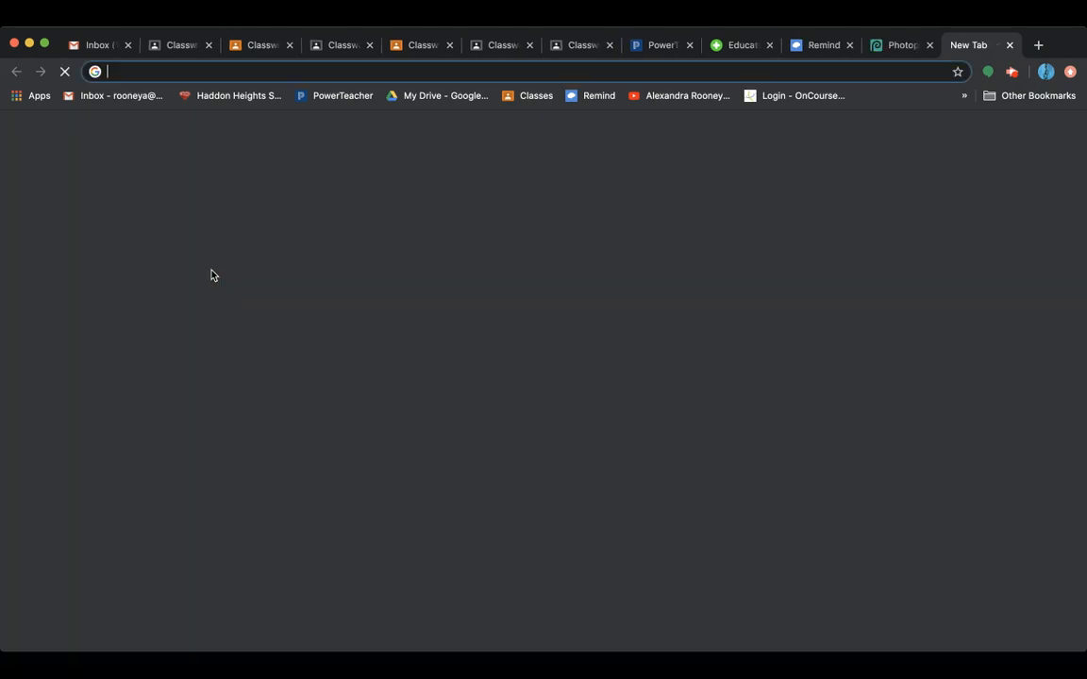
click(1011, 45)
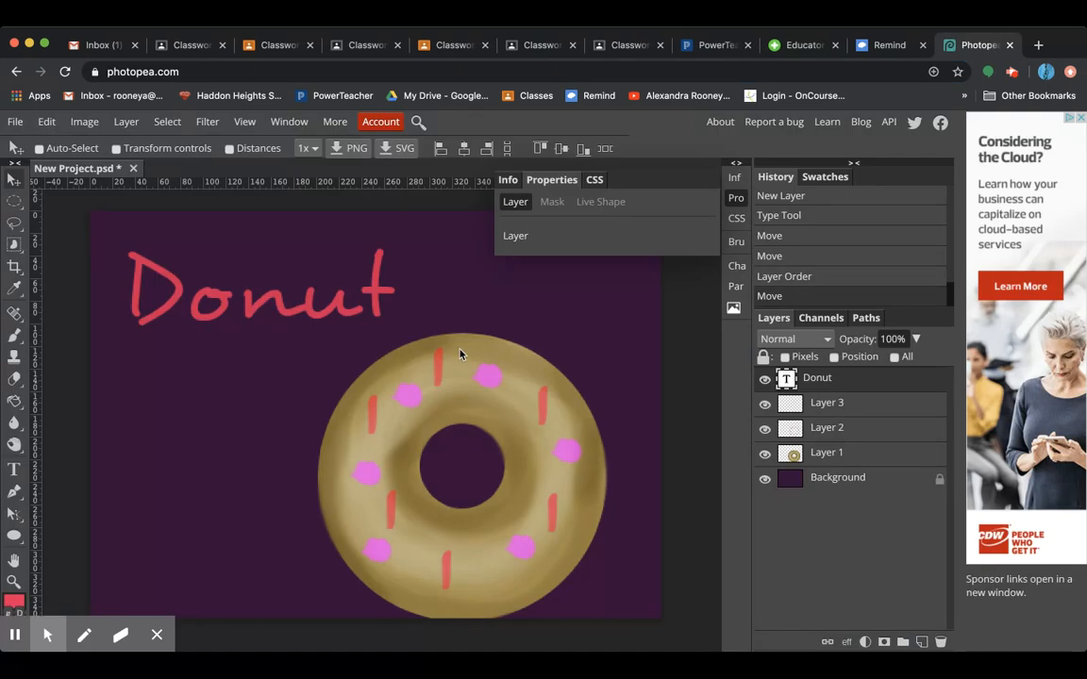
drag(256, 275, 256, 288)
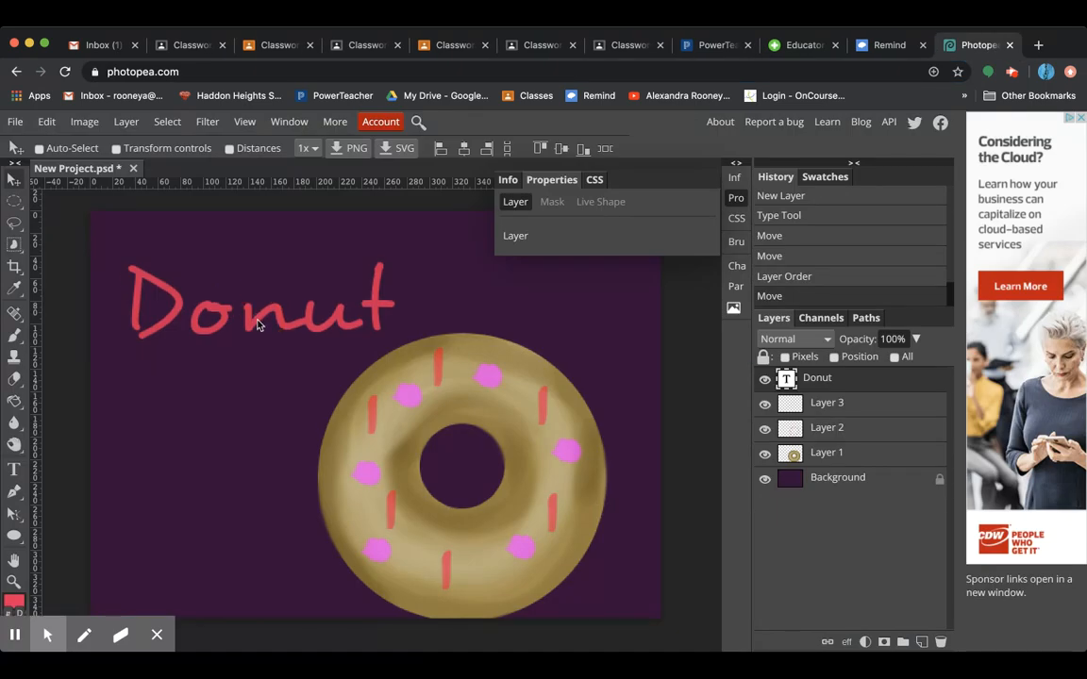
Step: Try the Color Dodge and Soft Light blend modes on the "Donut" text layer, and restore its Normal mode
drag(553, 178, 703, 186)
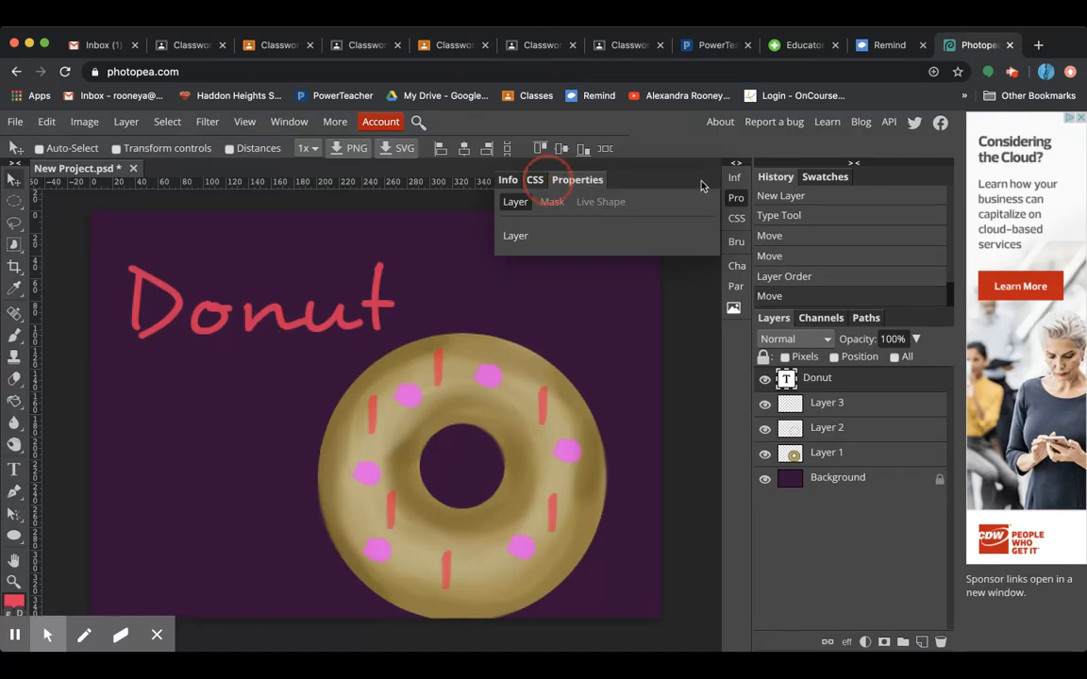
click(820, 380)
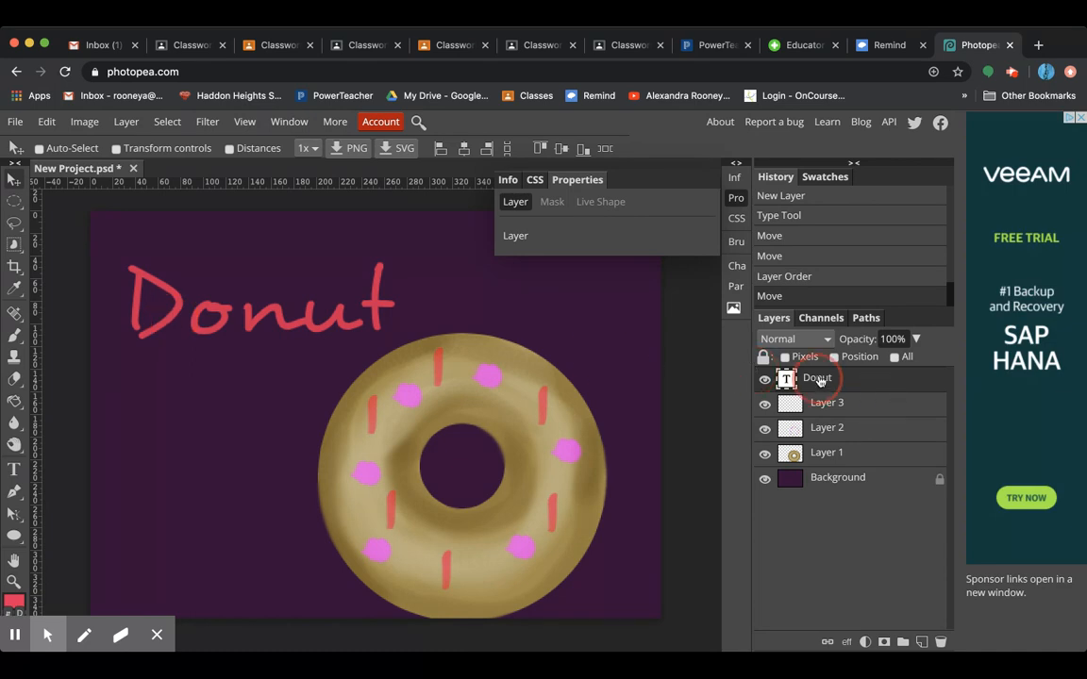
click(802, 340)
click(795, 489)
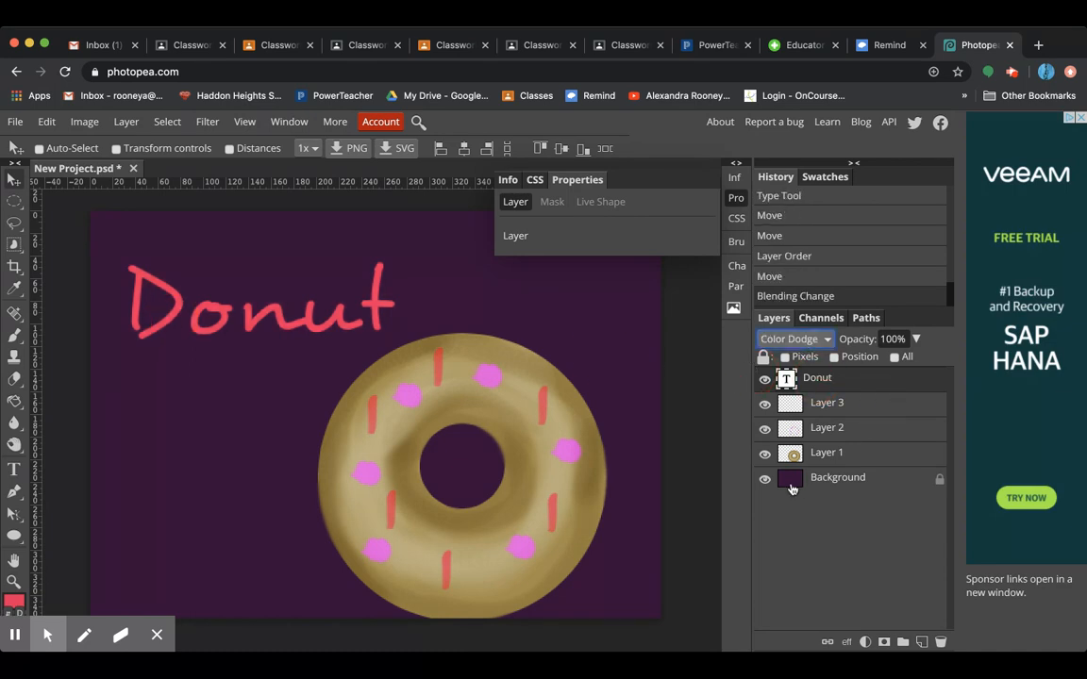
click(789, 416)
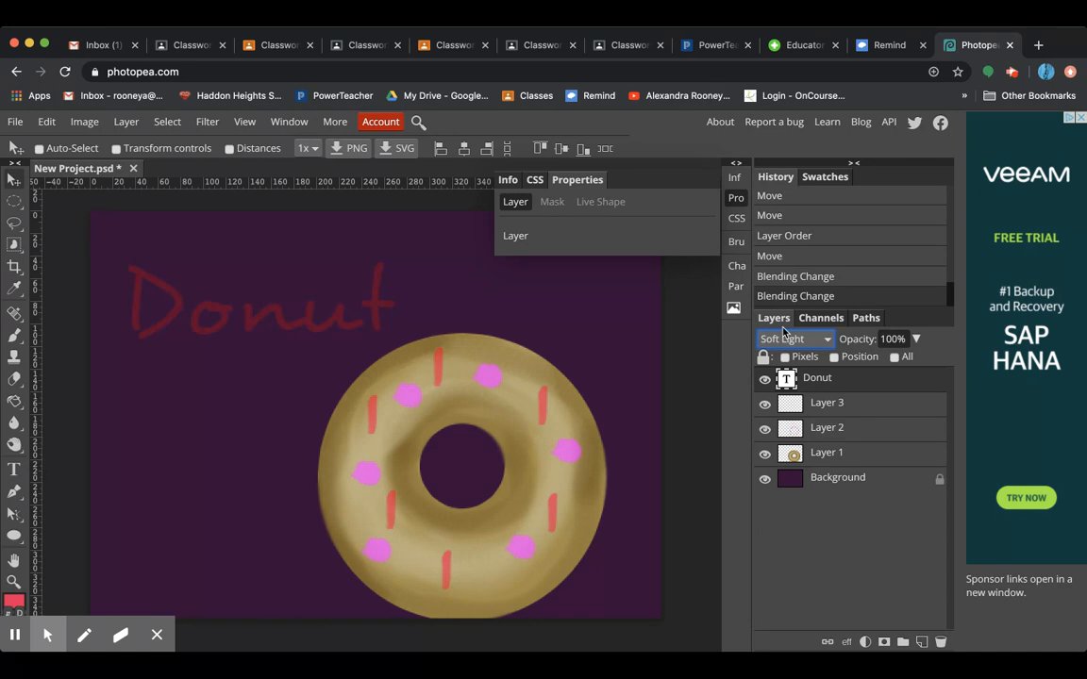
click(798, 178)
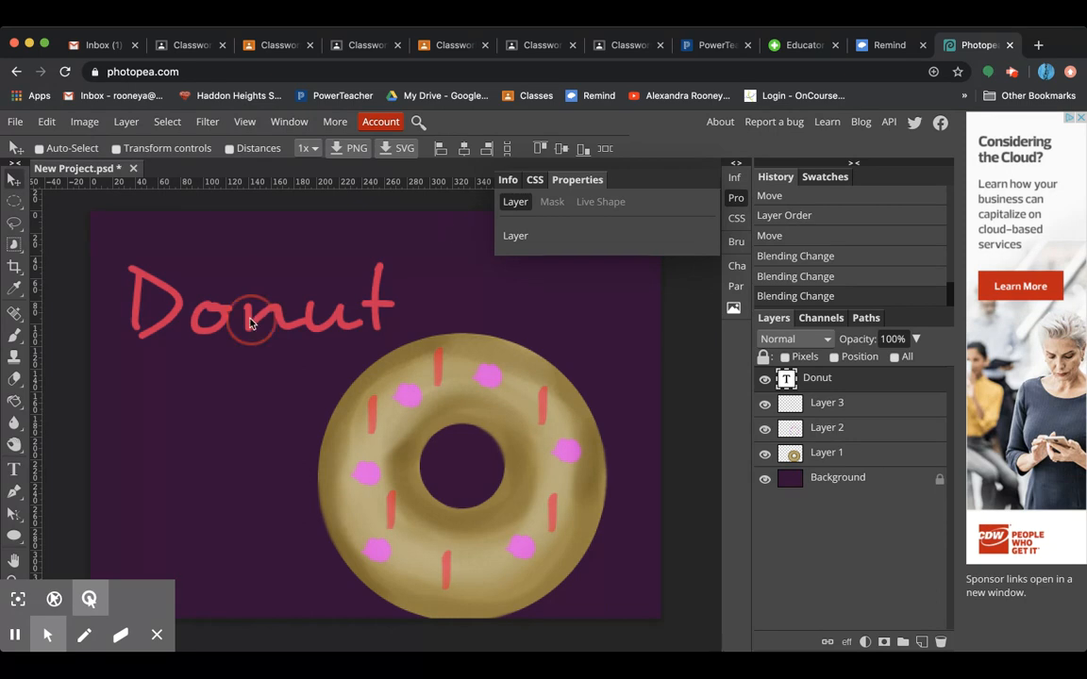
Step: Nudge the "Donut" text slightly left and down, and give its layer a Bevel and Emboss style
mouse_move(250, 324)
mouse_down()
mouse_move(250, 308)
mouse_move(242, 328)
mouse_up()
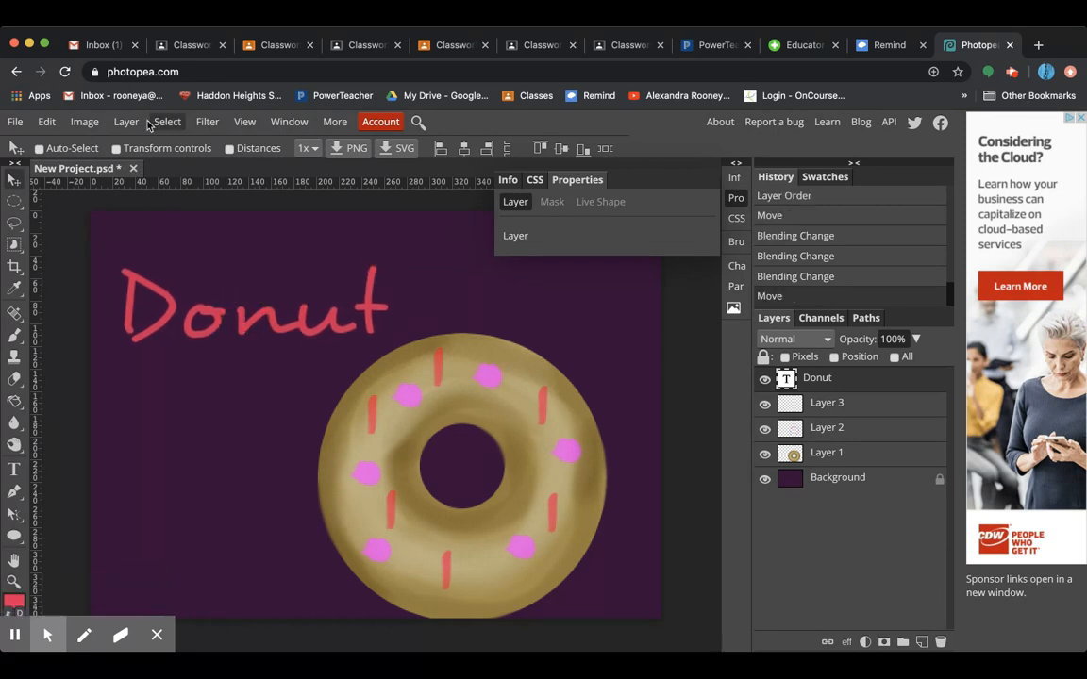
click(127, 122)
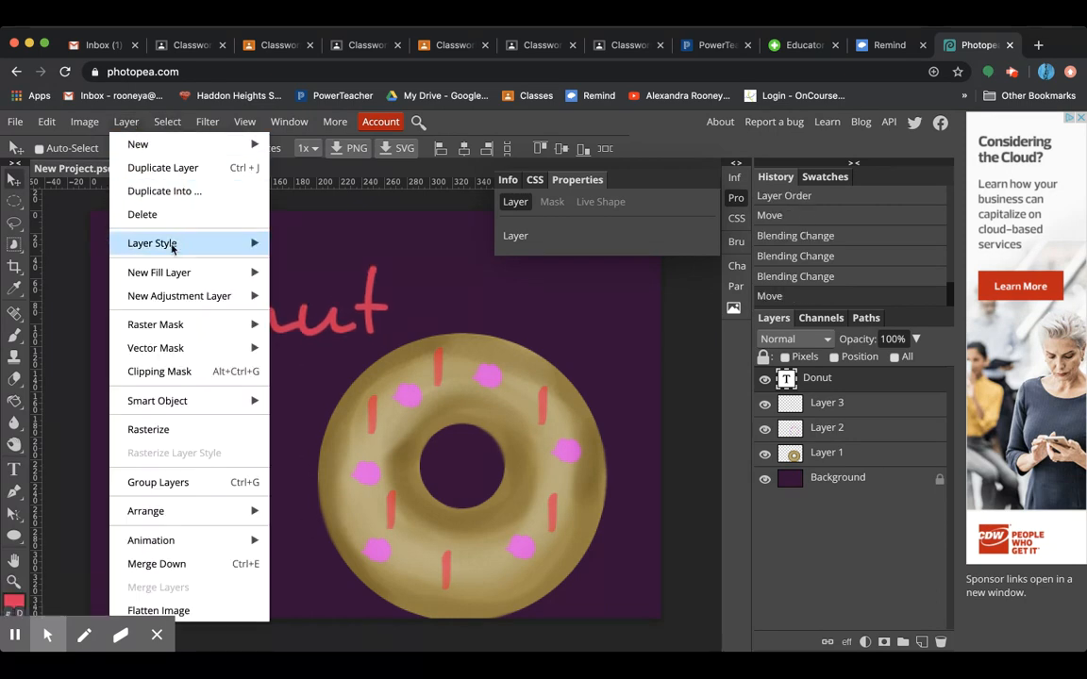
mouse_move(166, 244)
click(330, 244)
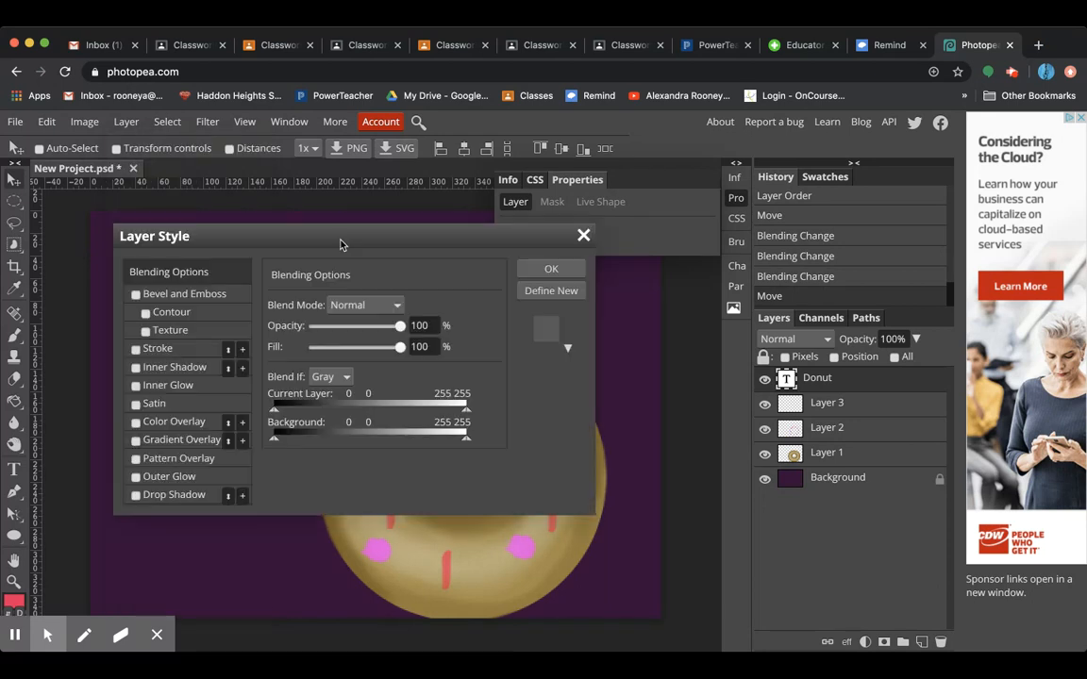
drag(408, 235, 715, 224)
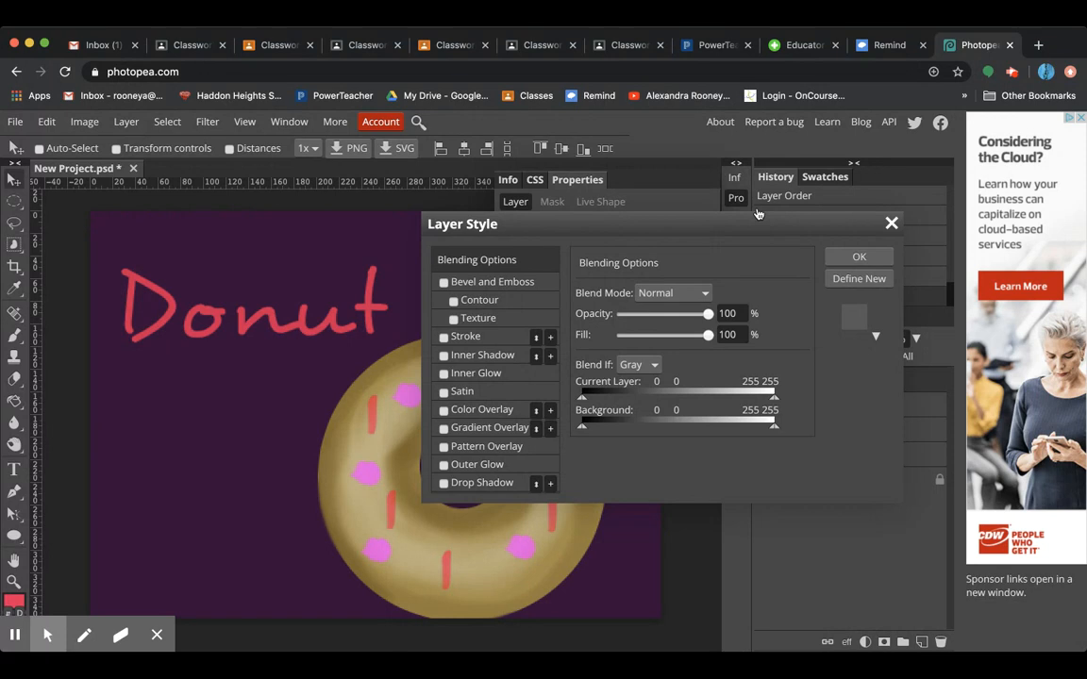
click(492, 282)
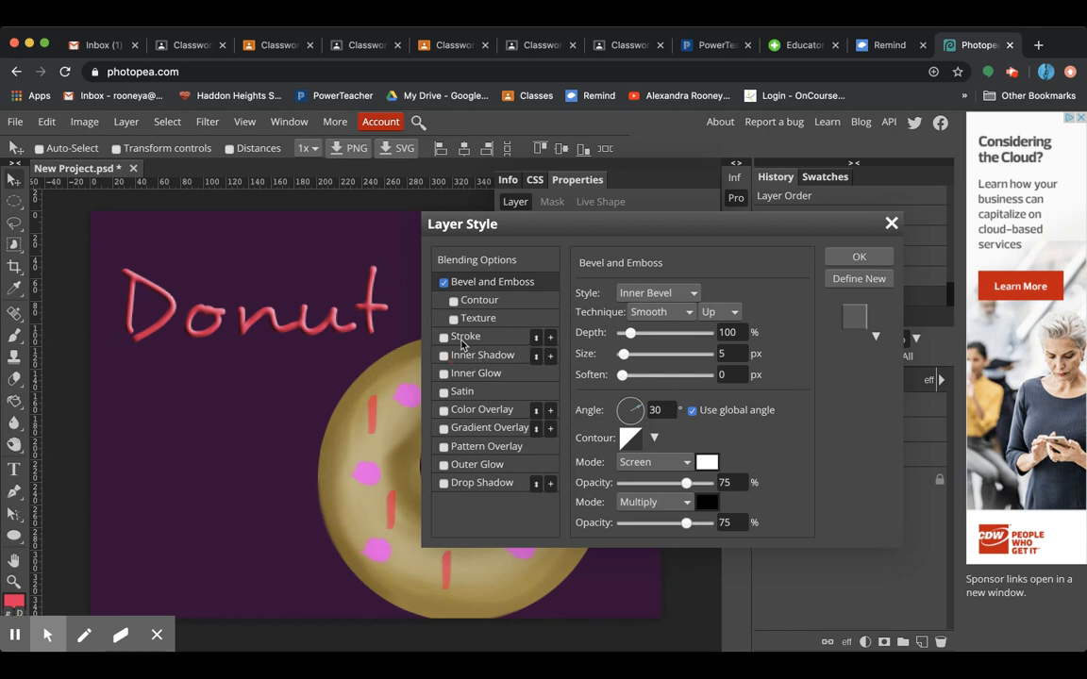
Step: Add a pale pink outside Stroke to the "Donut" text's layer style
click(465, 337)
click(587, 392)
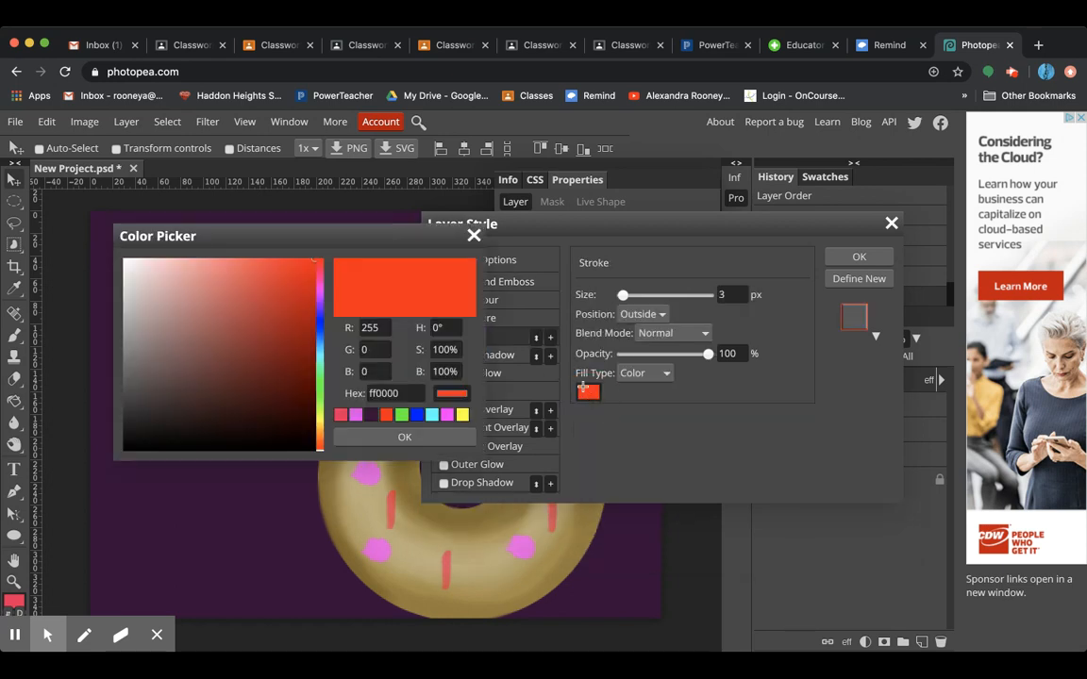
click(179, 272)
drag(180, 273, 165, 266)
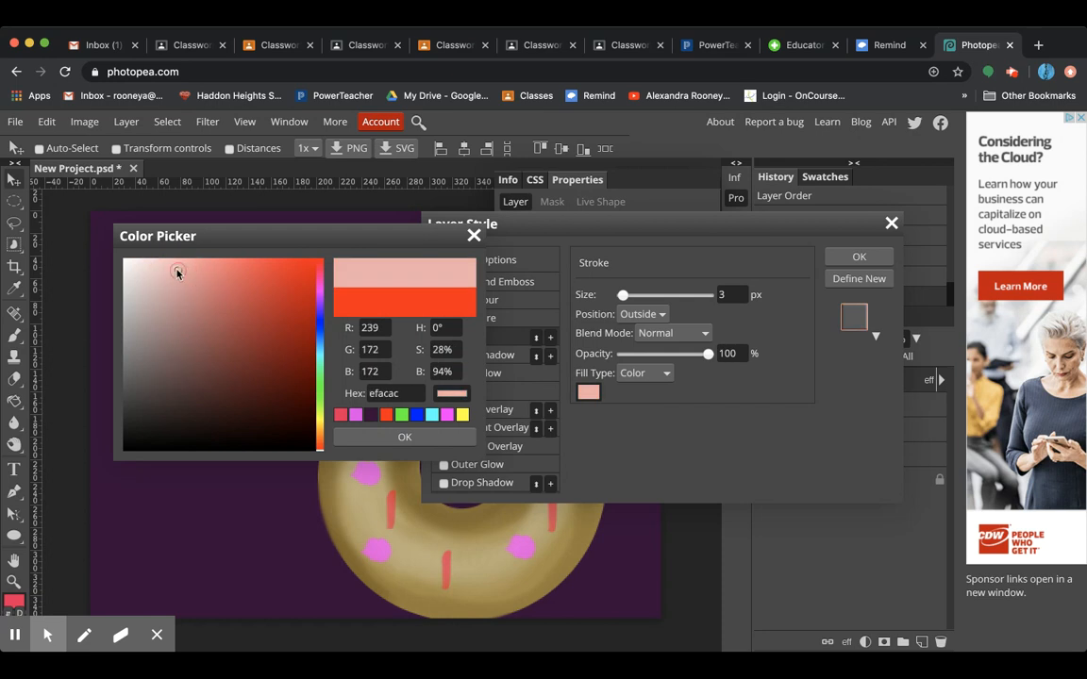
click(396, 437)
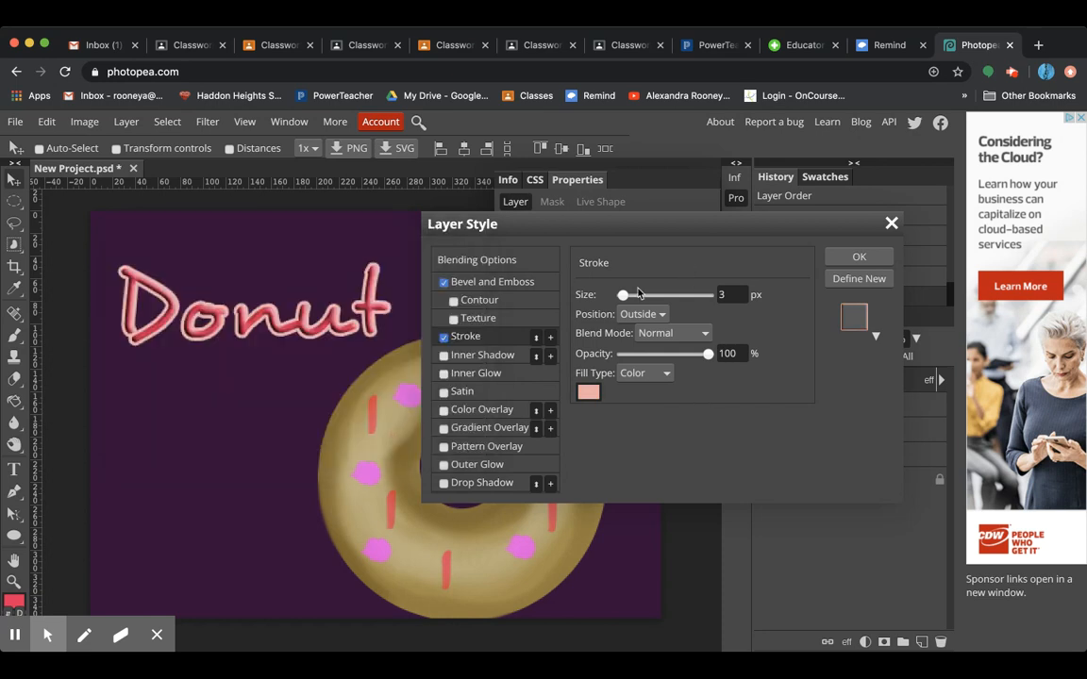
Step: Set the text stroke's size to 1 px and lower its opacity to 73%
double_click(727, 295)
key(BackSpace)
click(760, 390)
drag(707, 355, 685, 358)
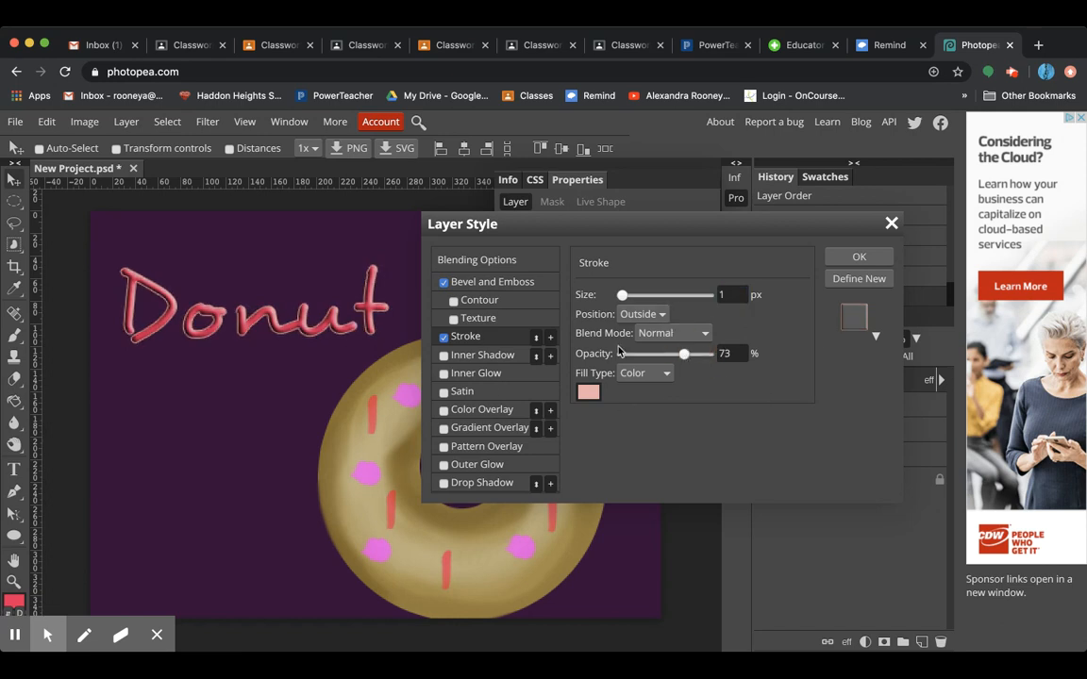
Step: Try an Outer Glow on the "Donut" text and turn it off again
click(446, 466)
click(444, 466)
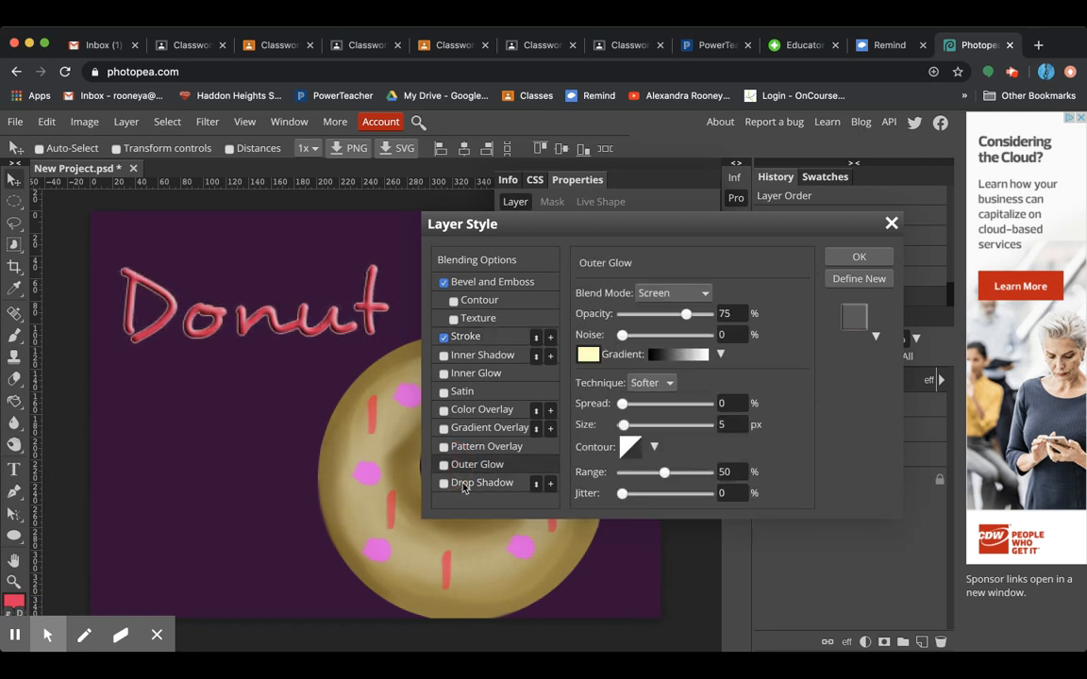
Step: Apply a Drop Shadow with a shortened distance to the "Donut" text, and nudge the text slightly right and down
click(457, 487)
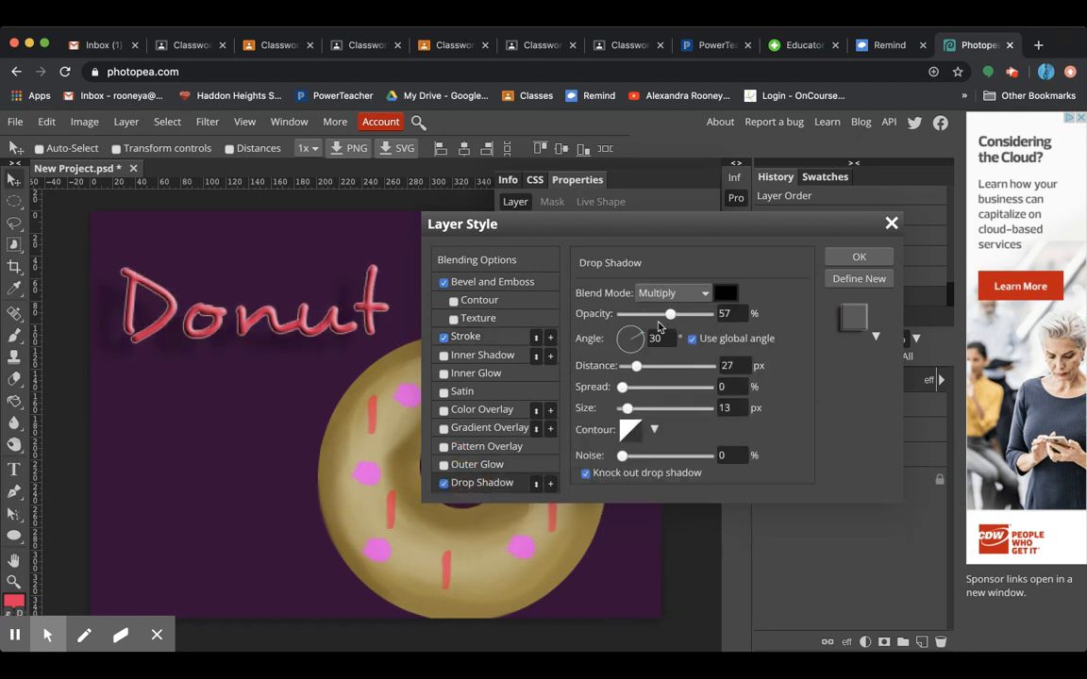
drag(638, 374, 627, 374)
click(860, 256)
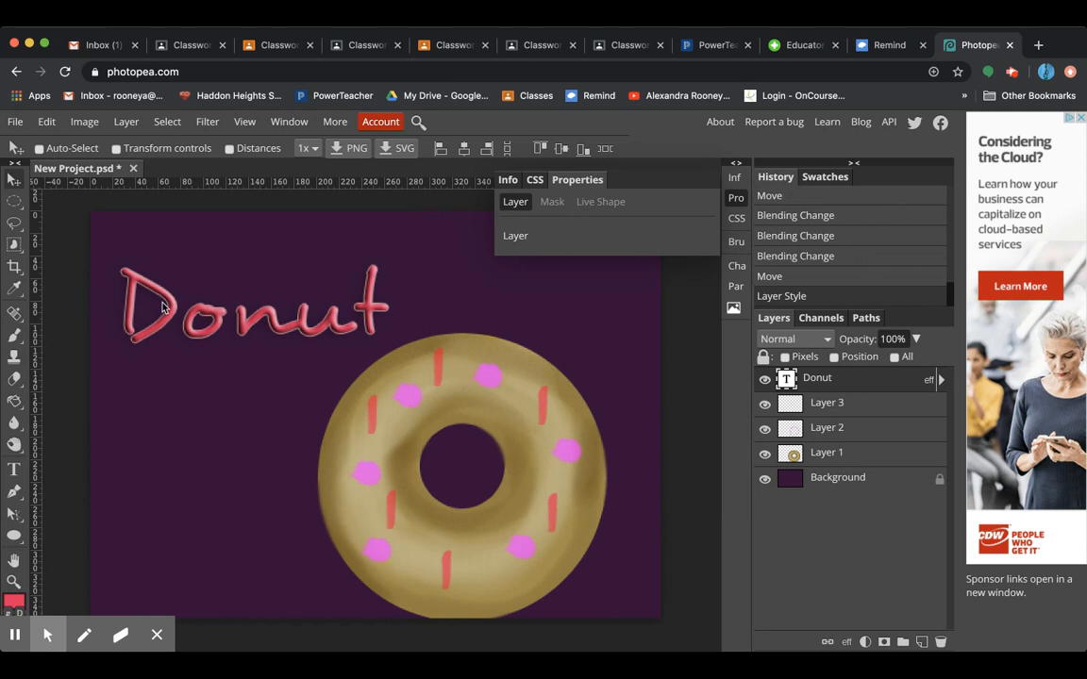
drag(151, 271, 173, 307)
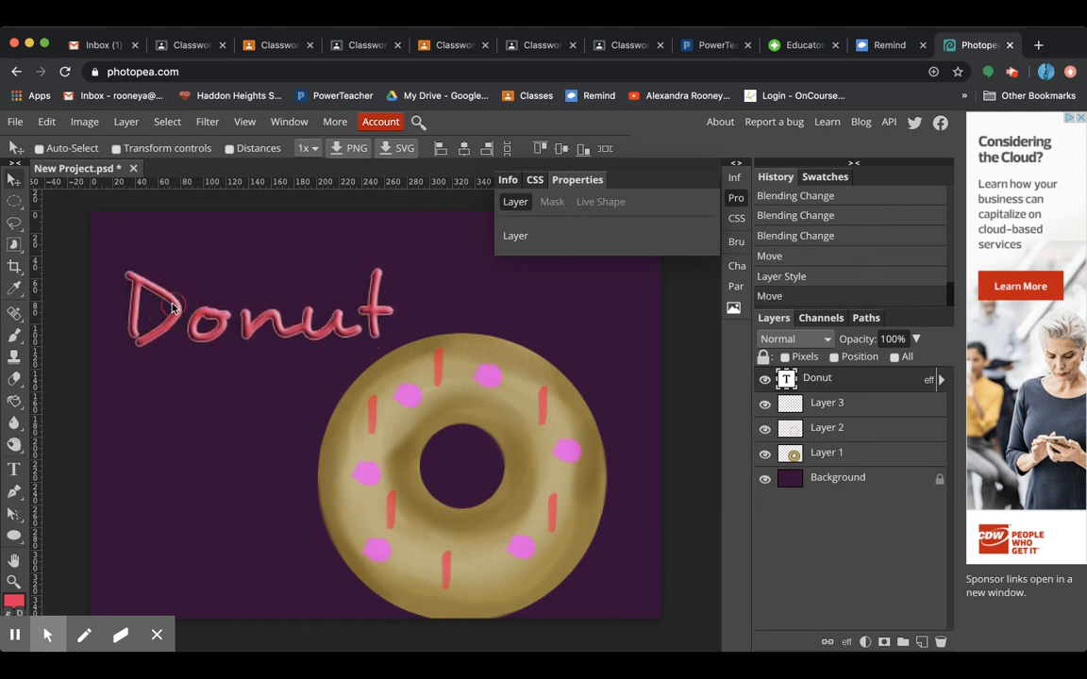